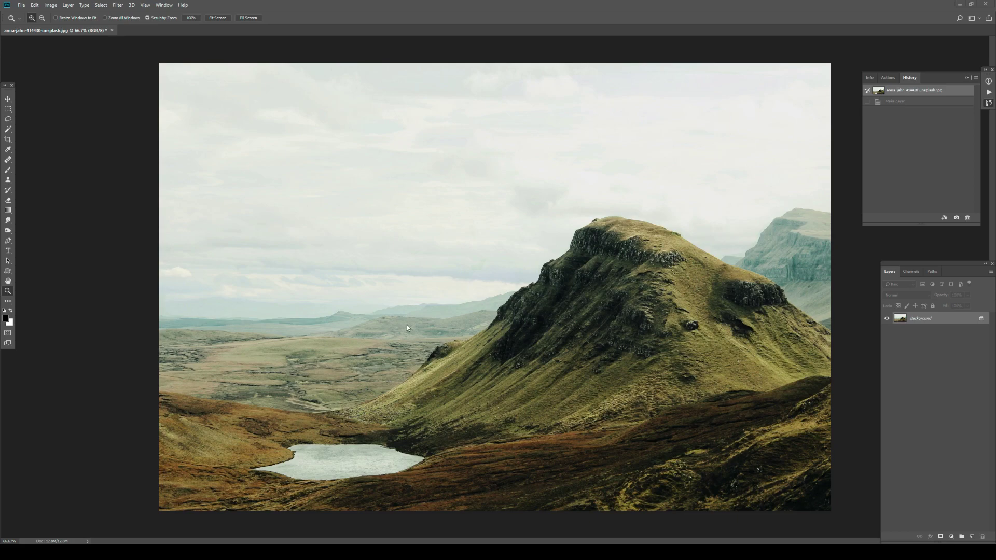
Step: Load the RGB composite channel's luminosity as a selection and expand it by adding the same channel four more times
{"action": "left_click", "coordinate": [911, 271]}
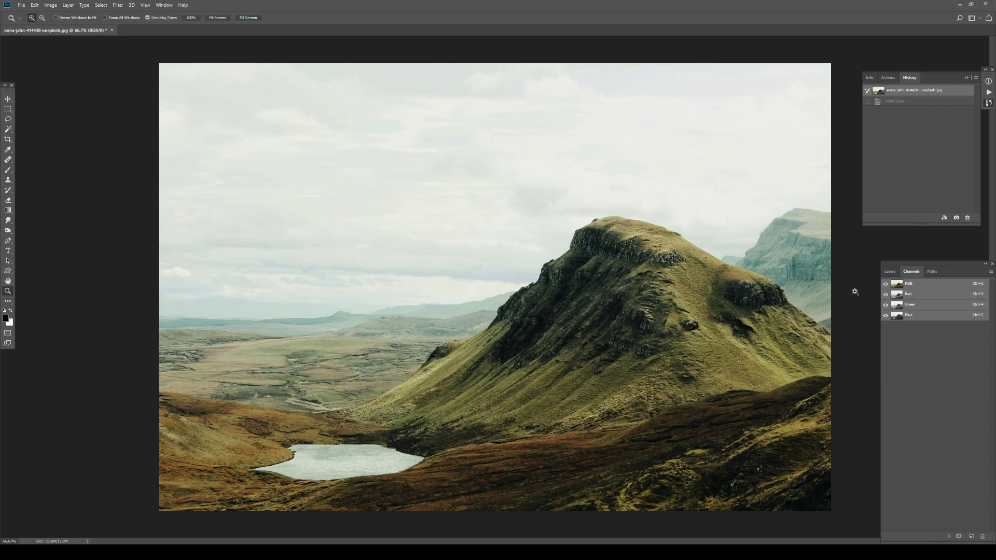
{"action": "left_click", "coordinate": [898, 287], "text": "ctrl"}
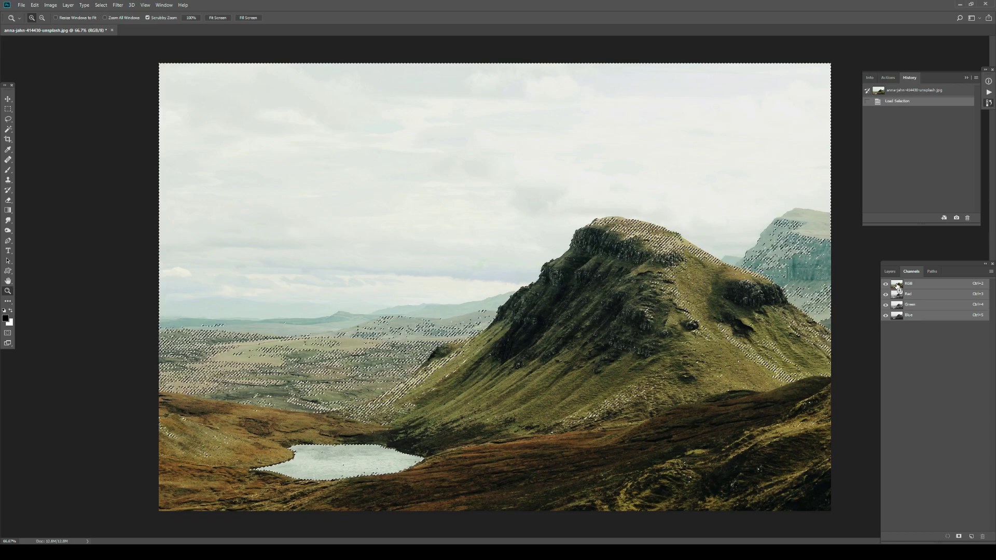
{"action": "left_click", "coordinate": [898, 287], "text": "ctrl"}
{"action": "left_click", "coordinate": [898, 287], "text": "ctrl"}
{"action": "left_click", "coordinate": [899, 287], "text": "ctrl"}
{"action": "left_click", "coordinate": [898, 287], "text": "ctrl"}
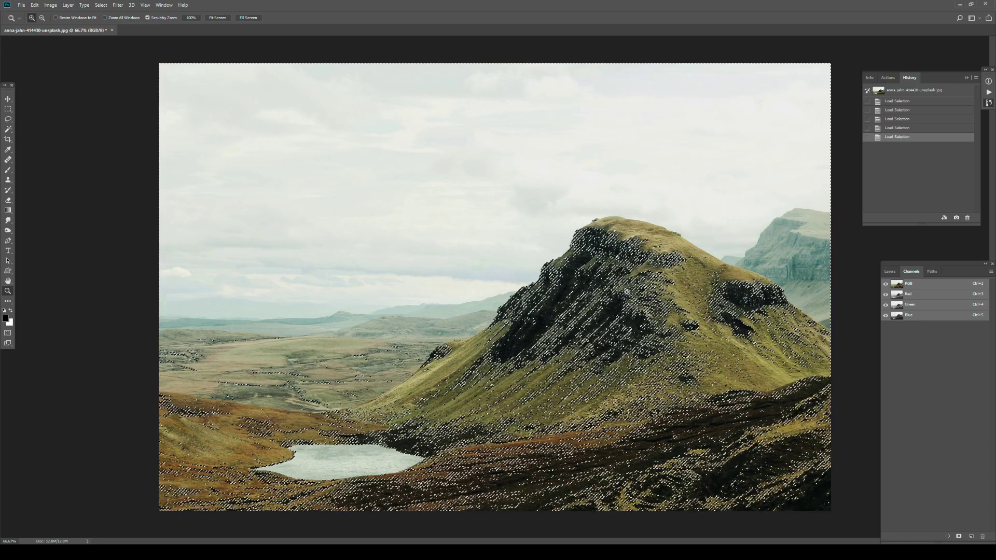
Step: Inspect the luminosity selection's edges around the lake and clear the selection
{"action": "left_click_drag", "start_coordinate": [423, 408], "coordinate": [540, 301]}
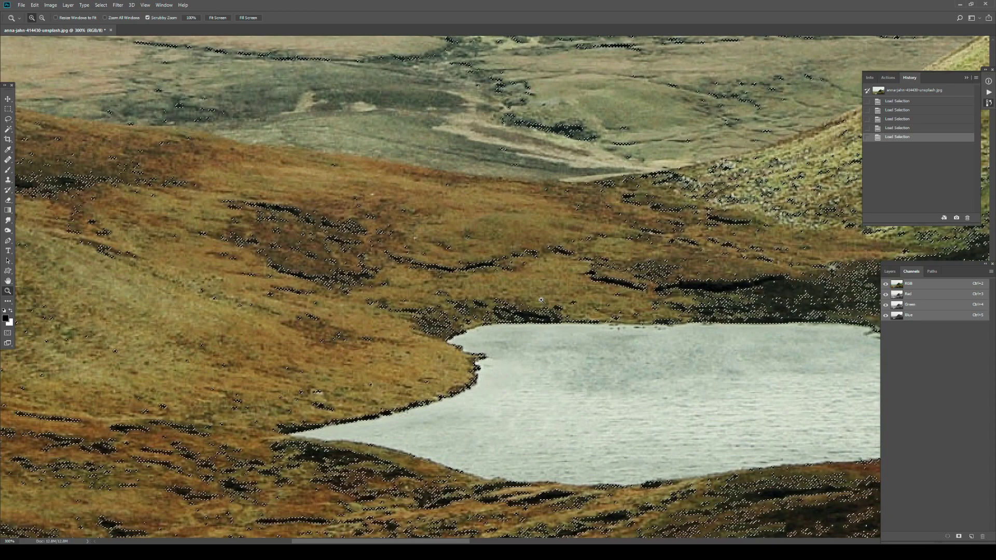
{"action": "left_click", "coordinate": [468, 265]}
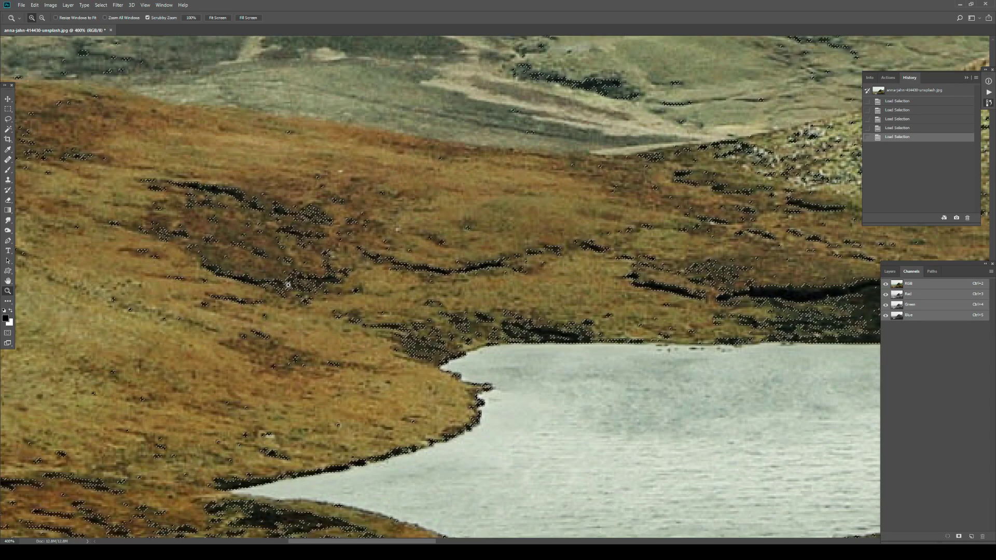
{"action": "left_click", "coordinate": [315, 303], "text": "alt"}
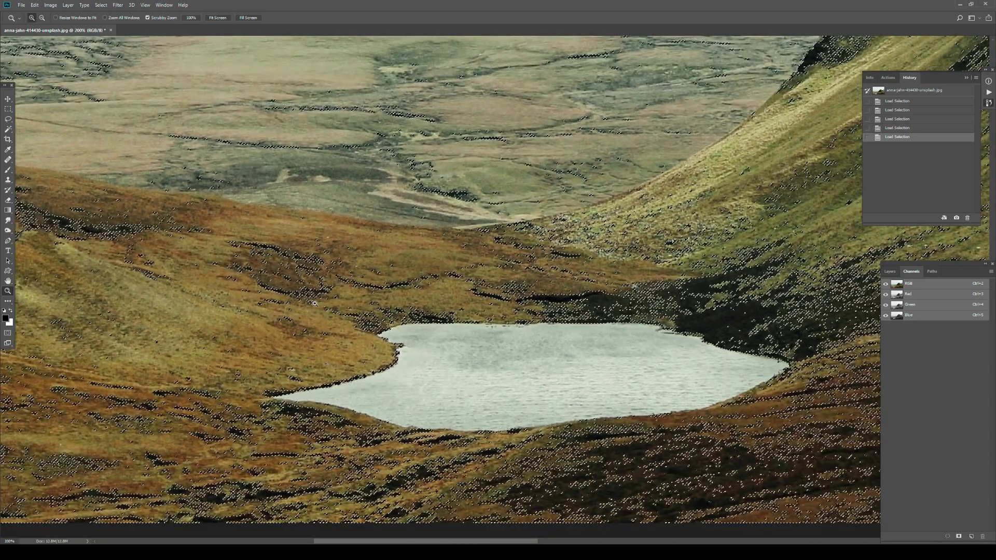
{"action": "left_click", "coordinate": [315, 303], "text": "alt"}
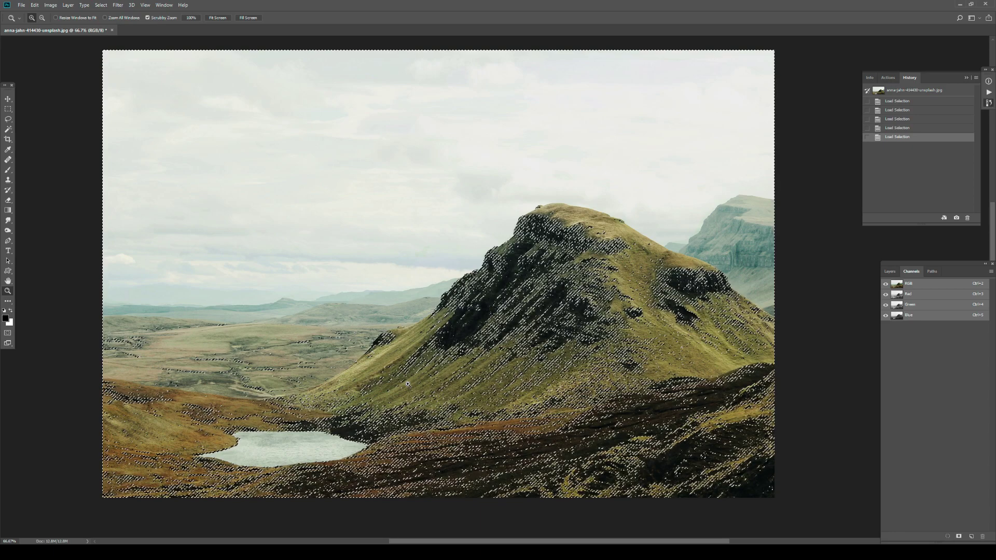
{"action": "key", "text": "ctrl+d"}
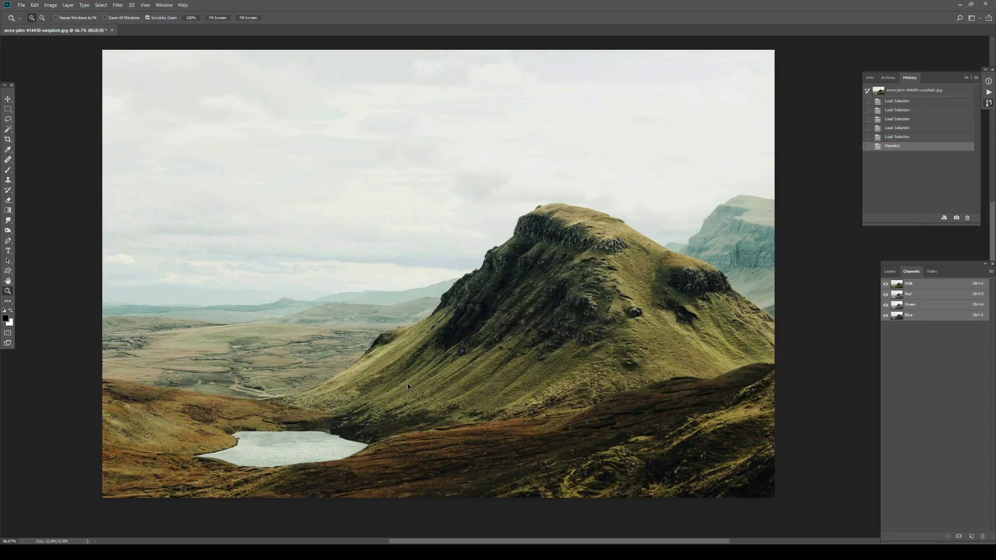
{"action": "left_click", "coordinate": [396, 326], "text": "alt"}
{"action": "left_click", "coordinate": [511, 302]}
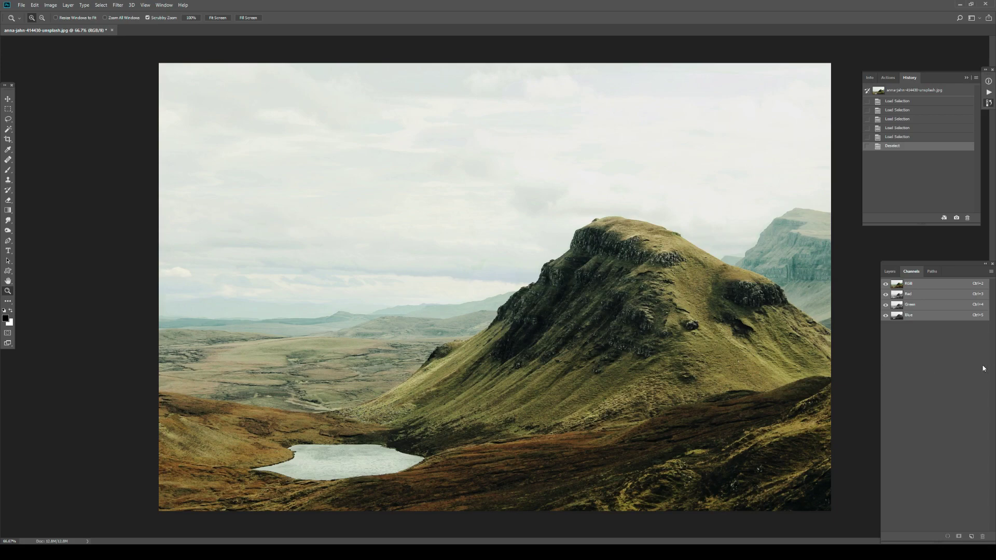
Step: Add a black-to-white Gradient Map adjustment layer above the Background layer
{"action": "left_click", "coordinate": [890, 272]}
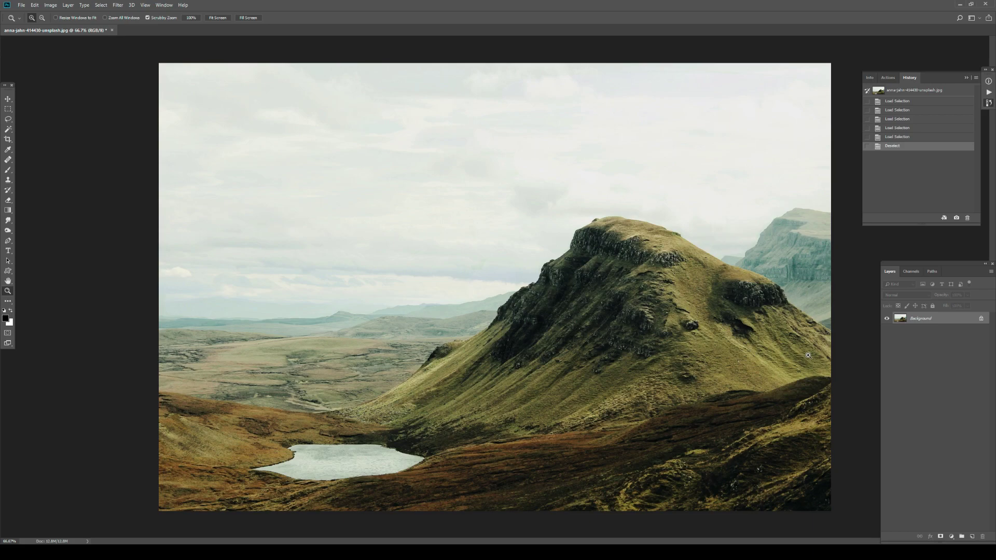
{"action": "left_click", "coordinate": [952, 536]}
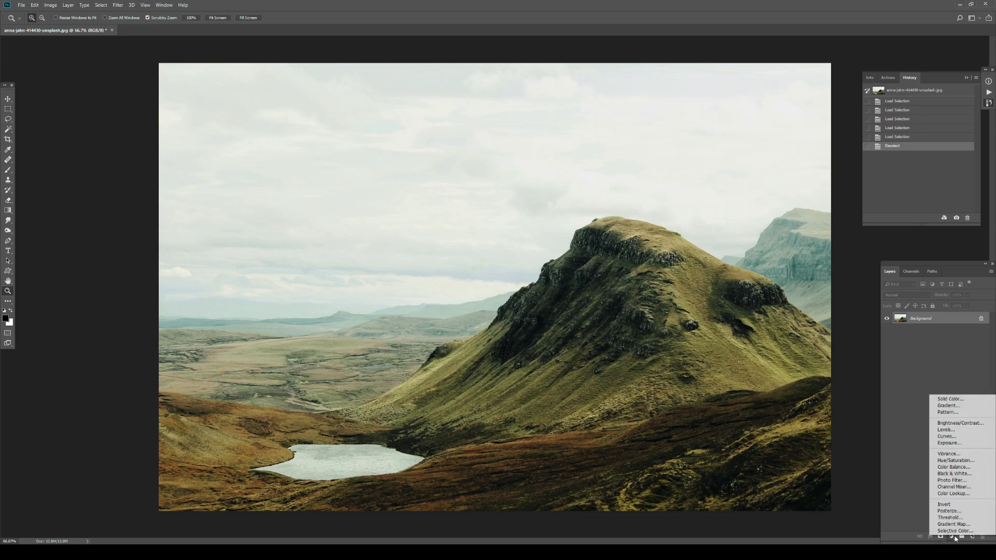
{"action": "left_click", "coordinate": [953, 525]}
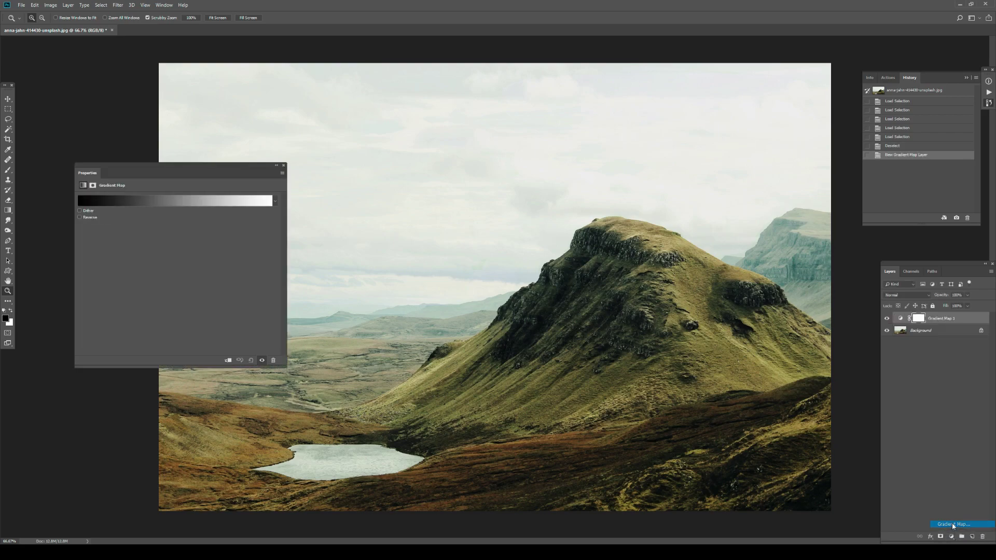
{"action": "left_click_drag", "start_coordinate": [161, 167], "coordinate": [369, 193]}
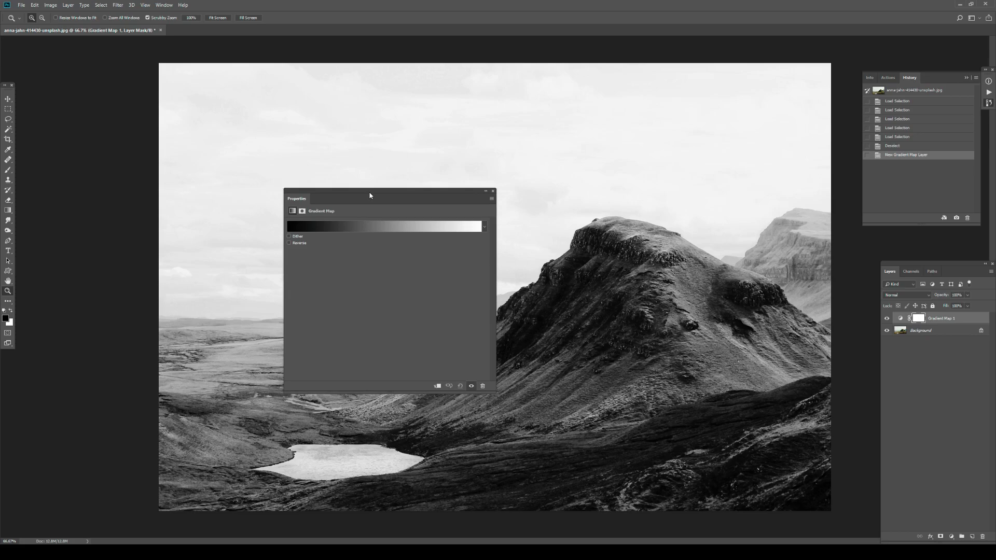
{"action": "left_click_drag", "start_coordinate": [370, 195], "coordinate": [274, 184]}
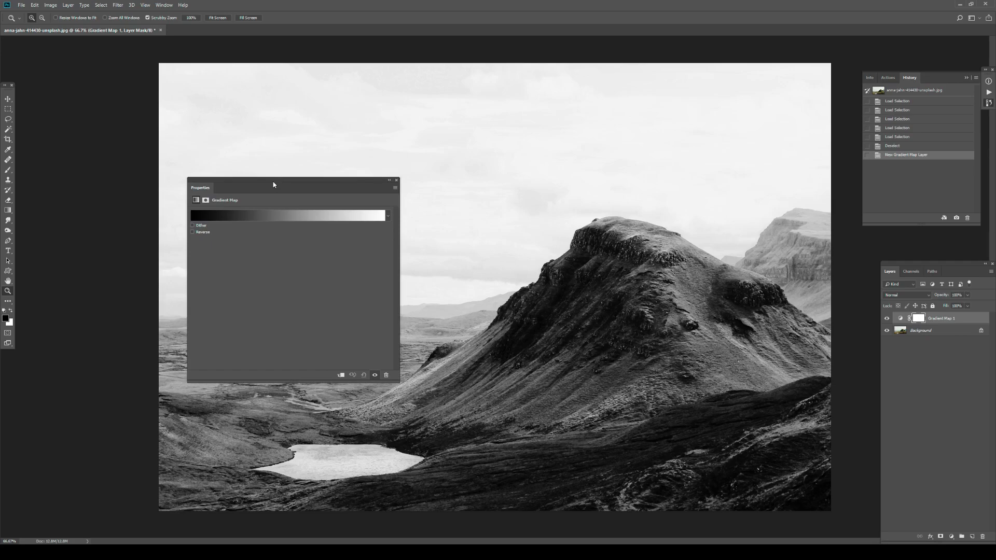
{"action": "left_click_drag", "start_coordinate": [273, 185], "coordinate": [254, 175]}
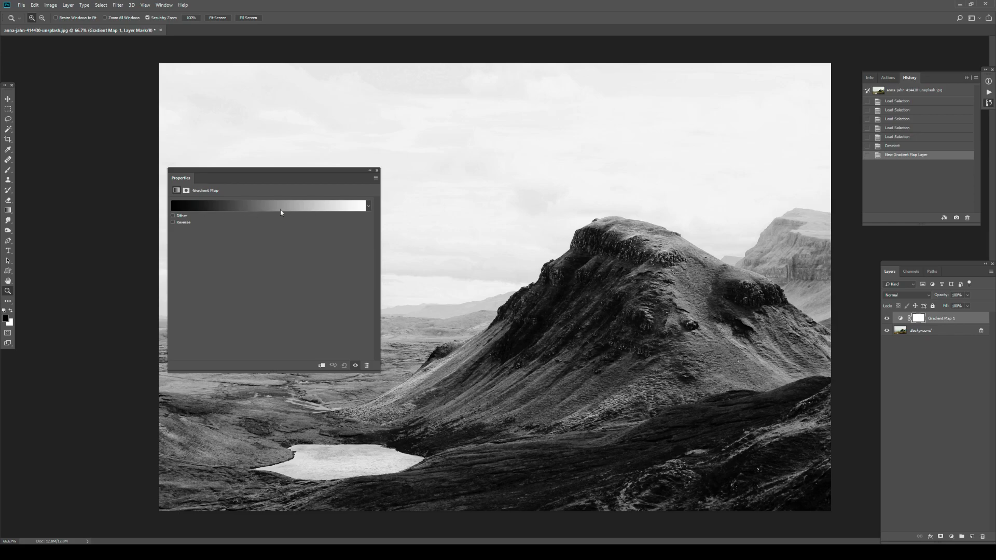
Step: Edit the gradient map's gradient, moving its black colour stop to a location of 64%
{"action": "left_click", "coordinate": [266, 210]}
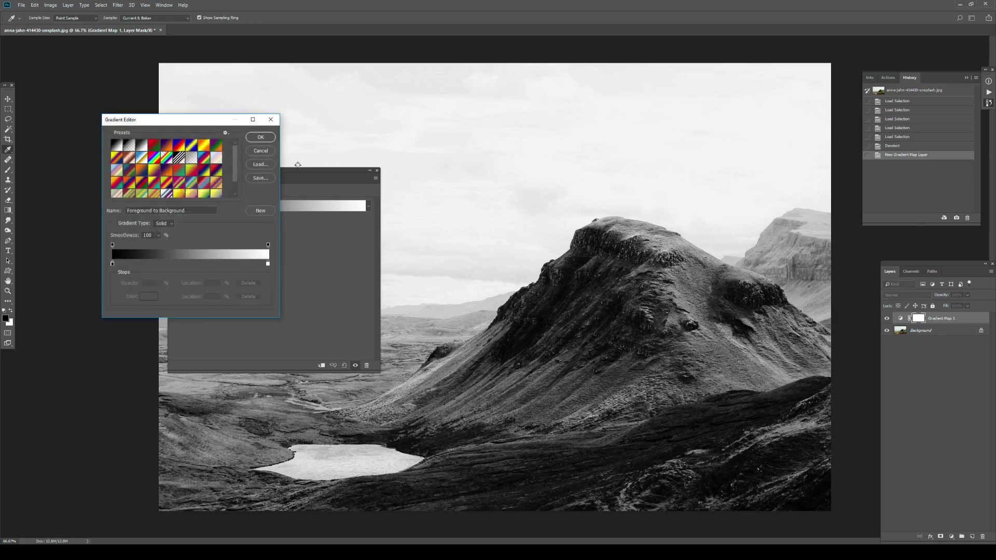
{"action": "left_click", "coordinate": [377, 173]}
{"action": "left_click_drag", "start_coordinate": [176, 124], "coordinate": [391, 246]}
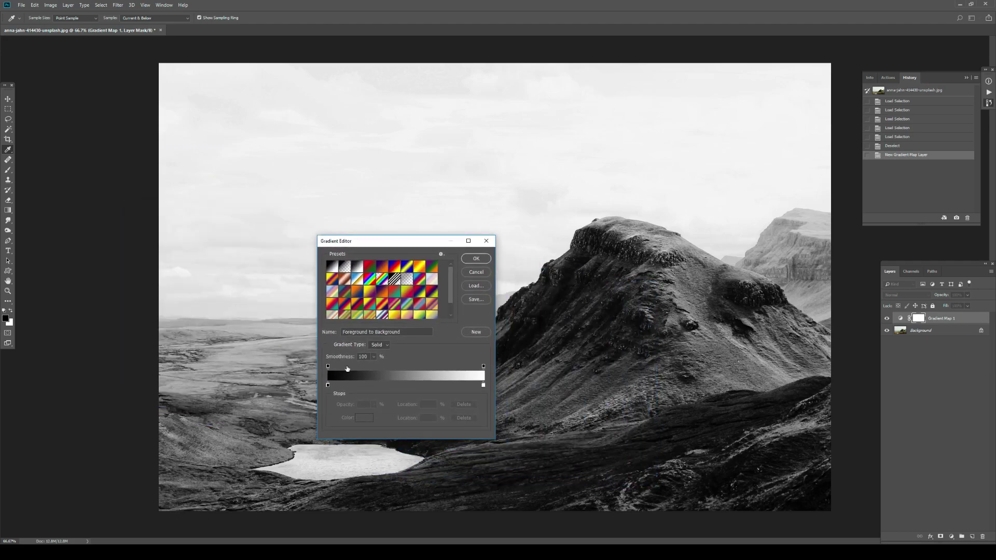
{"action": "left_click", "coordinate": [327, 385]}
{"action": "left_click", "coordinate": [328, 386]}
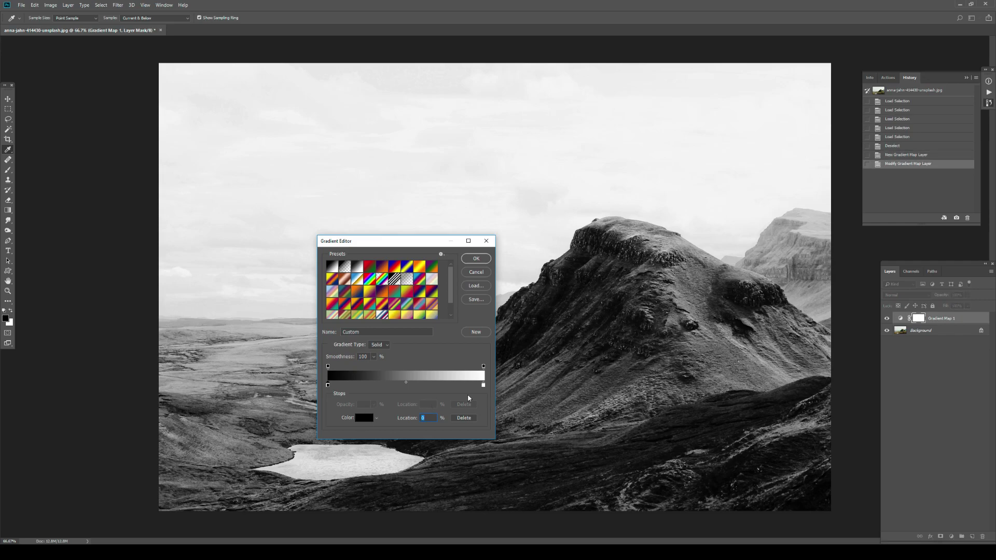
{"action": "left_click_drag", "start_coordinate": [404, 246], "coordinate": [506, 265]}
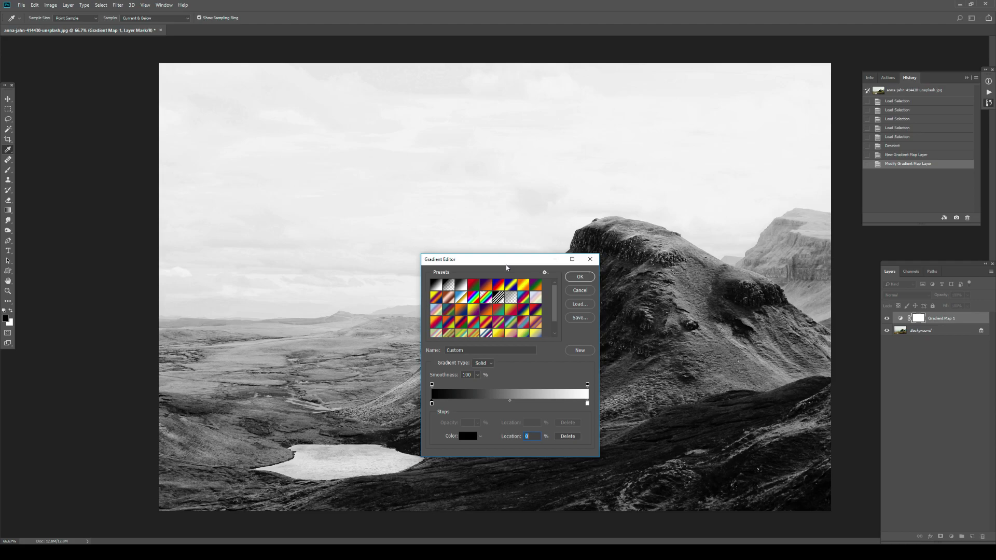
{"action": "left_click_drag", "start_coordinate": [507, 267], "coordinate": [126, 161]}
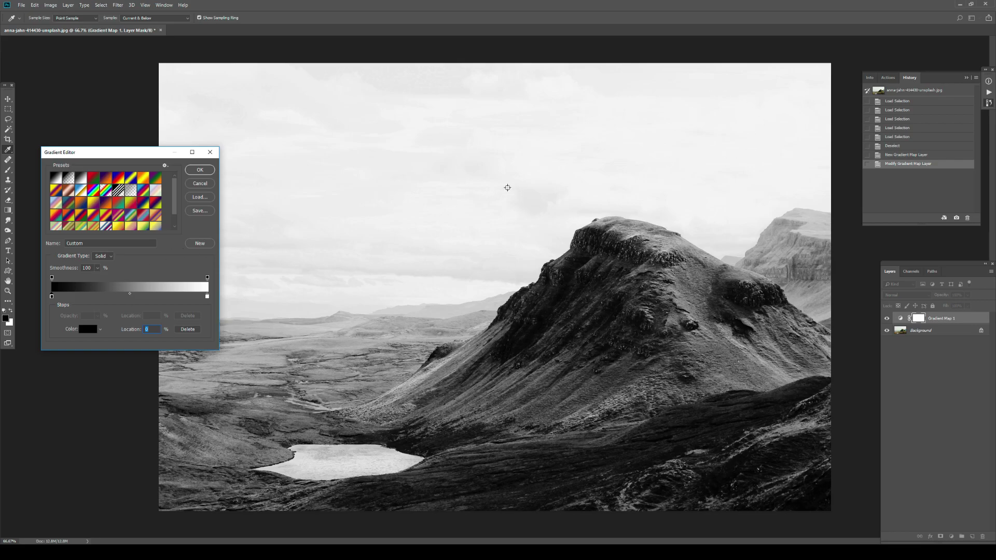
{"action": "left_click_drag", "start_coordinate": [52, 299], "coordinate": [152, 299]}
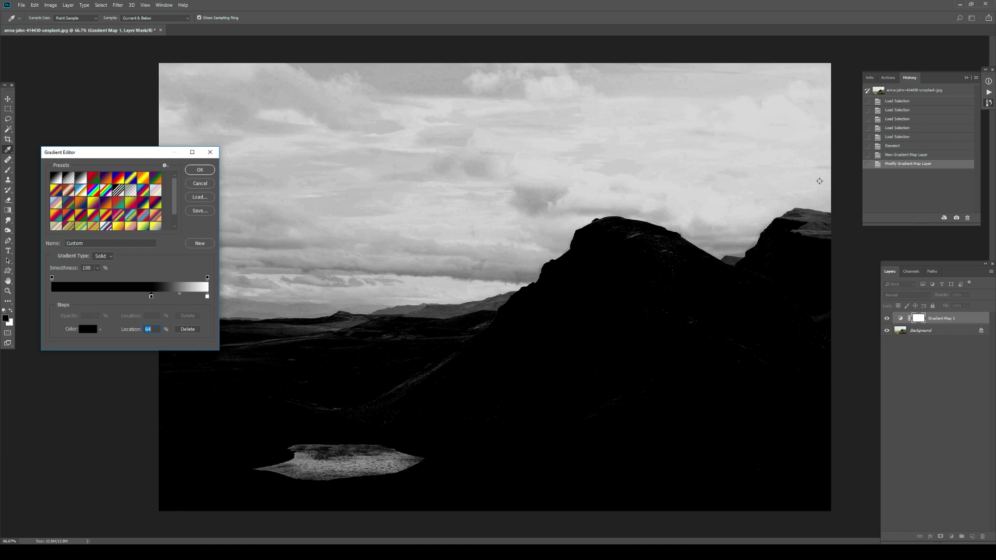
Step: Move the gradient's black stop to about 76% and its white stop to 85%, and accept the gradient
{"action": "left_click", "coordinate": [194, 330]}
{"action": "left_click_drag", "start_coordinate": [207, 299], "coordinate": [183, 295]}
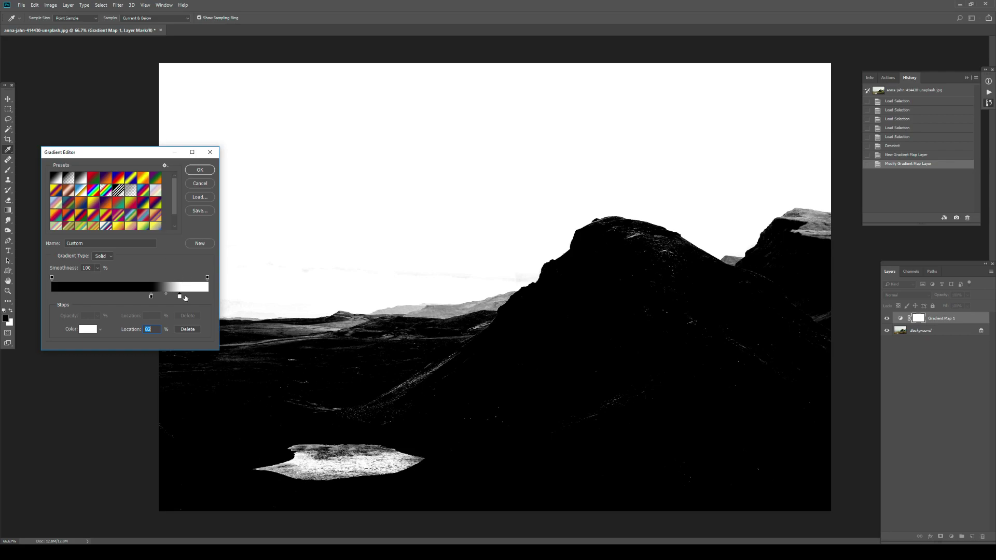
{"action": "mouse_move", "coordinate": [180, 298]}
{"action": "left_mouse_down"}
{"action": "mouse_move", "coordinate": [191, 299]}
{"action": "mouse_move", "coordinate": [155, 297]}
{"action": "mouse_move", "coordinate": [186, 301]}
{"action": "left_mouse_up"}
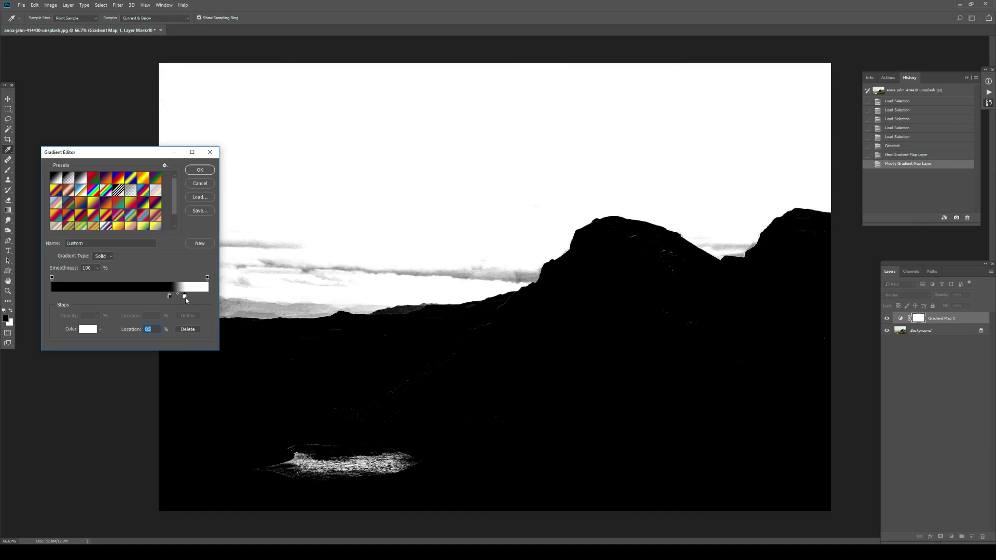
{"action": "left_click", "coordinate": [199, 171]}
{"action": "key", "text": "z"}
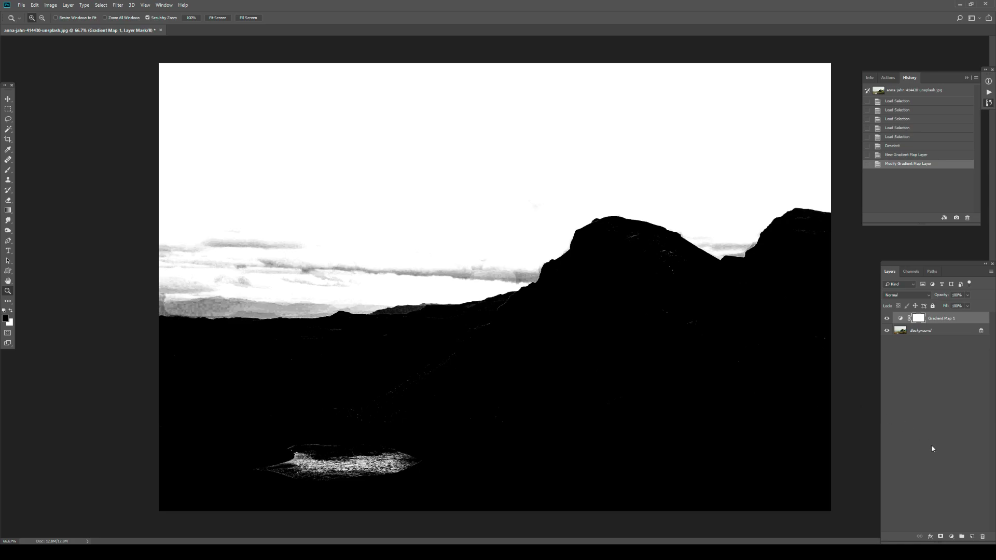
Step: Add a Curves adjustment layer above the Gradient Map layer
{"action": "left_click", "coordinate": [952, 536]}
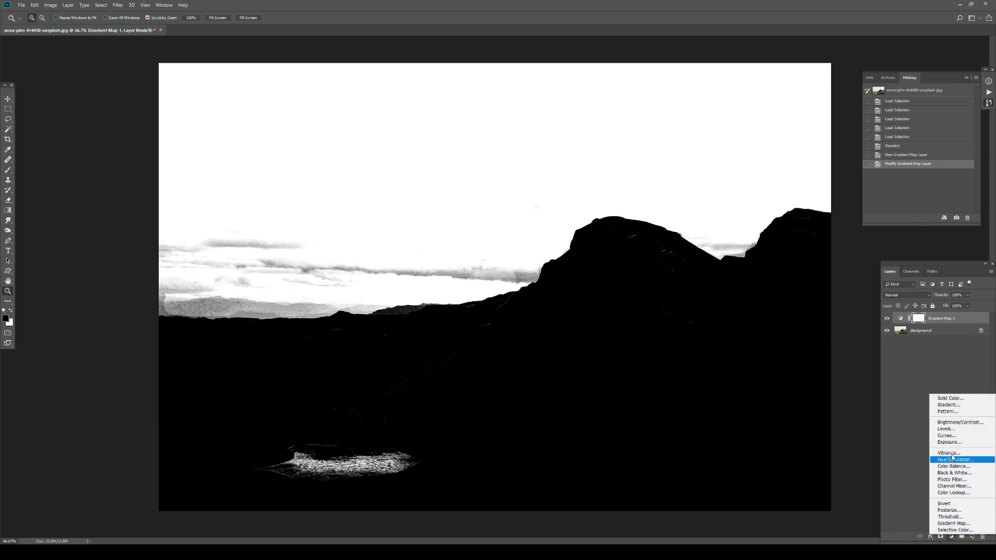
{"action": "left_click", "coordinate": [949, 436]}
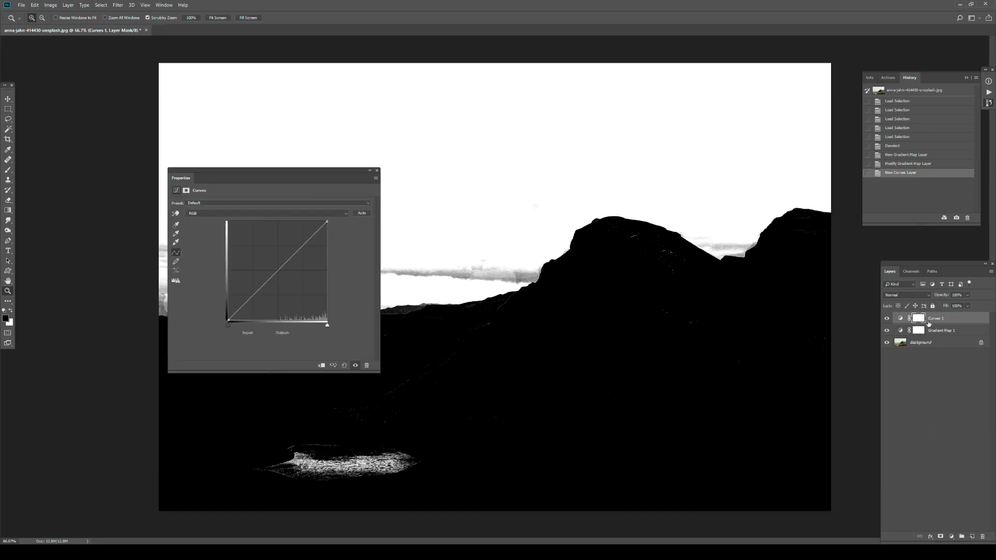
{"action": "left_click", "coordinate": [377, 170]}
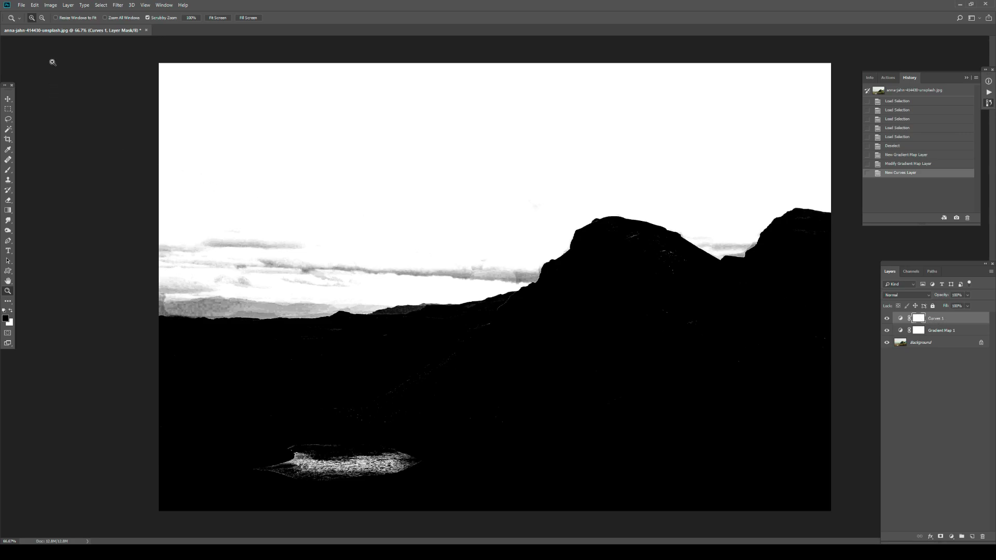
Step: Apply the merged RGB image to the Curves layer mask with Multiply blending at 100% opacity, and hide the Gradient Map layer
{"action": "left_click", "coordinate": [52, 6]}
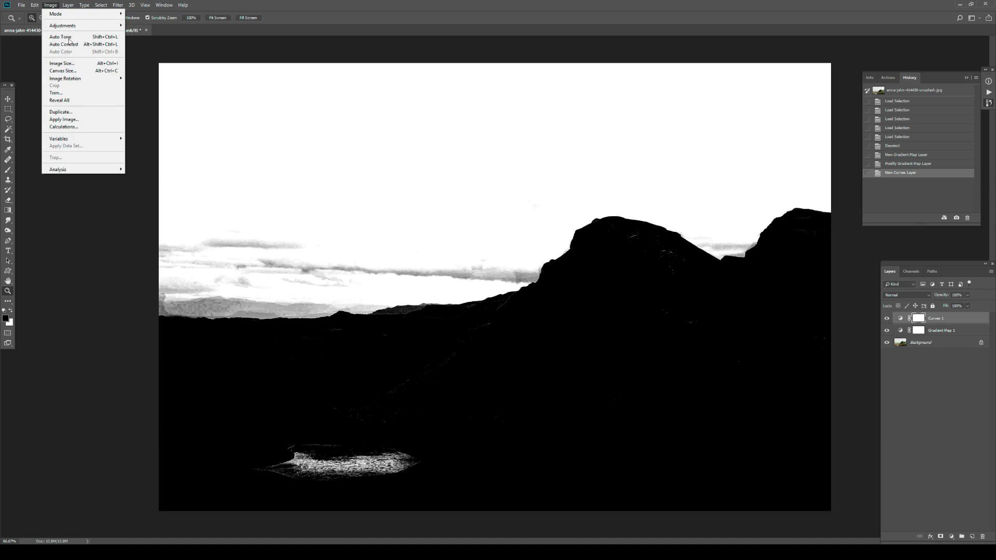
{"action": "left_click", "coordinate": [62, 121]}
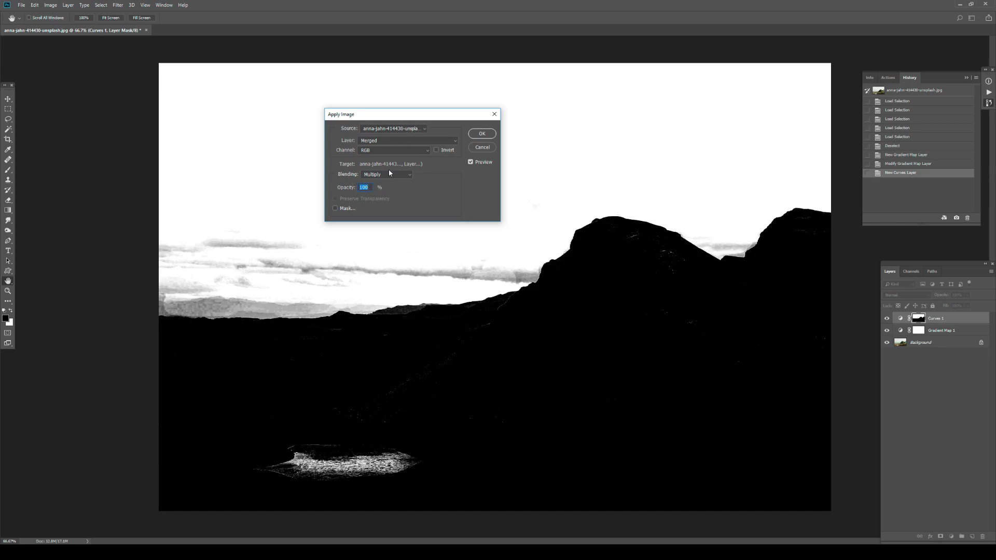
{"action": "left_click", "coordinate": [482, 134]}
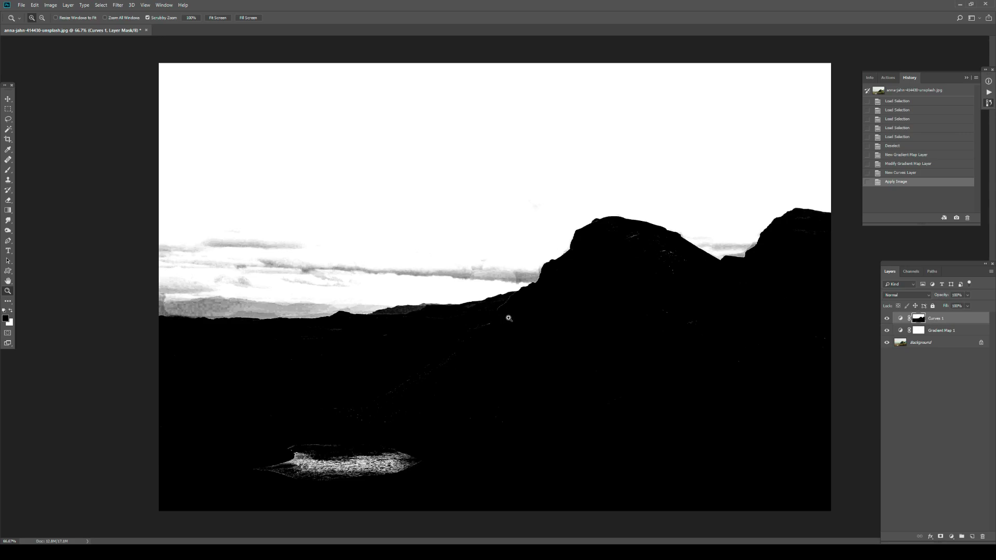
{"action": "left_click", "coordinate": [918, 318], "text": "alt"}
{"action": "left_click", "coordinate": [888, 331]}
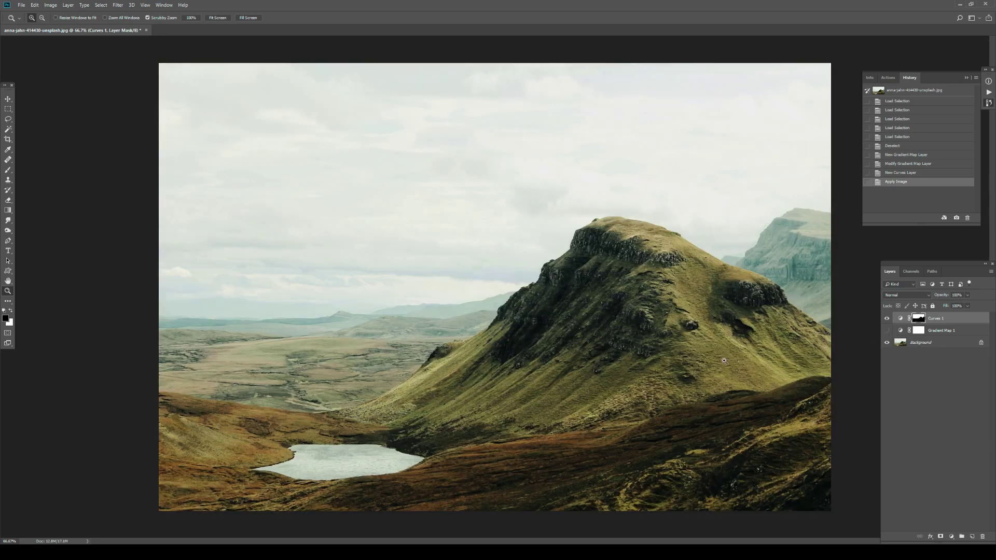
Step: Darken the sky with the masked Curves layer by moving the black point inward and the midpoint to about input 154, output 112
{"action": "double_click", "coordinate": [901, 320]}
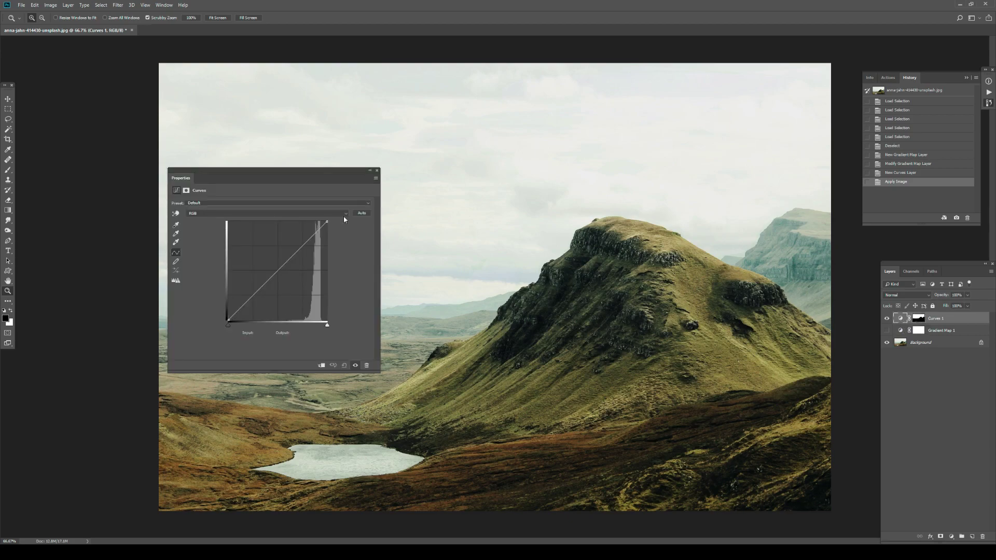
{"action": "left_click_drag", "start_coordinate": [237, 179], "coordinate": [722, 266]}
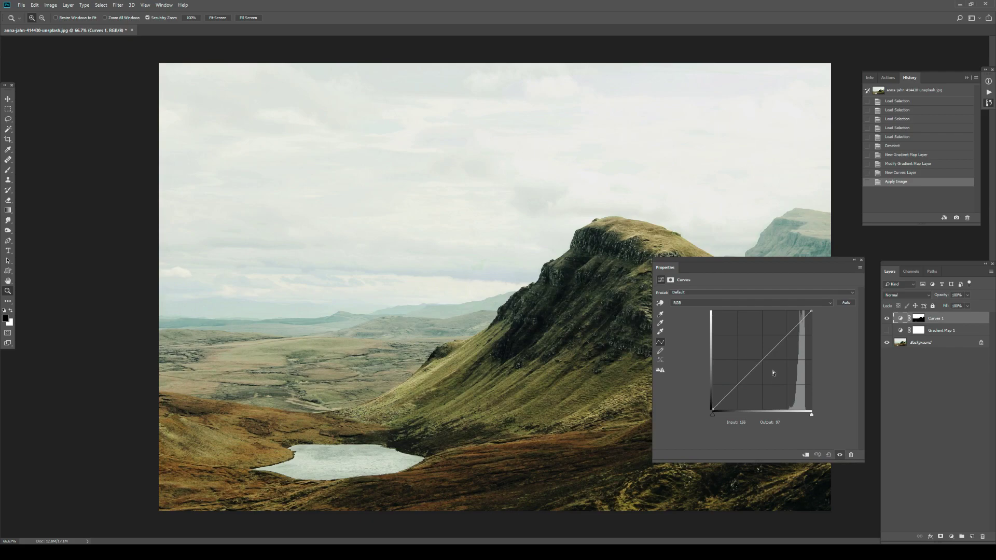
{"action": "left_click_drag", "start_coordinate": [766, 364], "coordinate": [769, 364]}
{"action": "left_click_drag", "start_coordinate": [714, 413], "coordinate": [733, 417]}
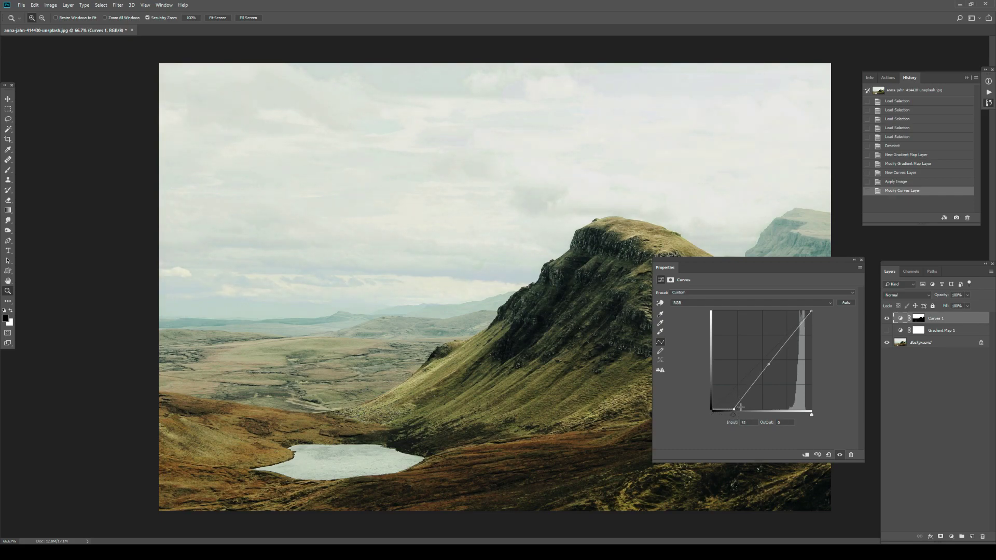
{"action": "left_click_drag", "start_coordinate": [772, 361], "coordinate": [773, 366]}
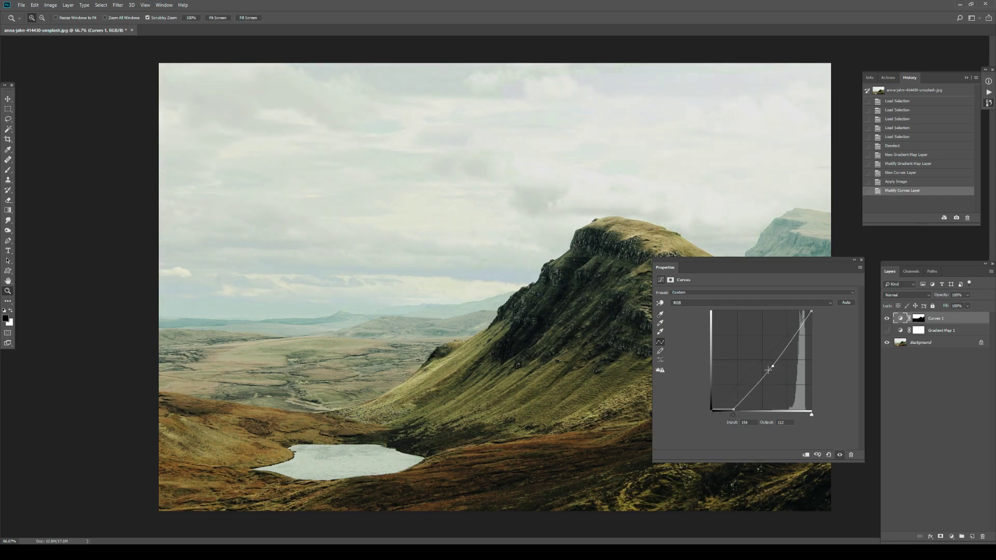
Step: Fine-tune the sky curve by nudging its midpoint to a slightly higher input at output 112, and close the curve settings
{"action": "left_click", "coordinate": [811, 311]}
{"action": "left_click_drag", "start_coordinate": [773, 366], "coordinate": [774, 366]}
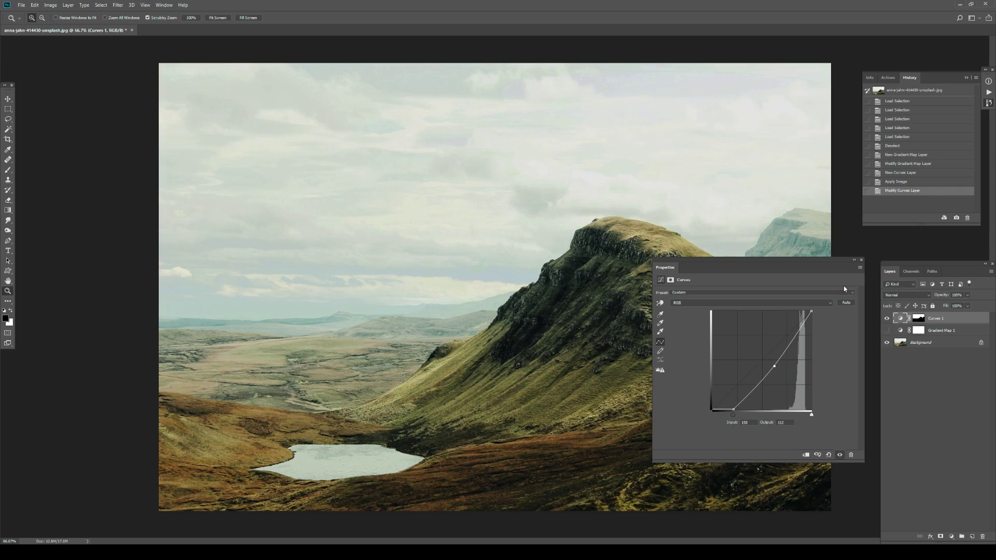
{"action": "left_click", "coordinate": [863, 261]}
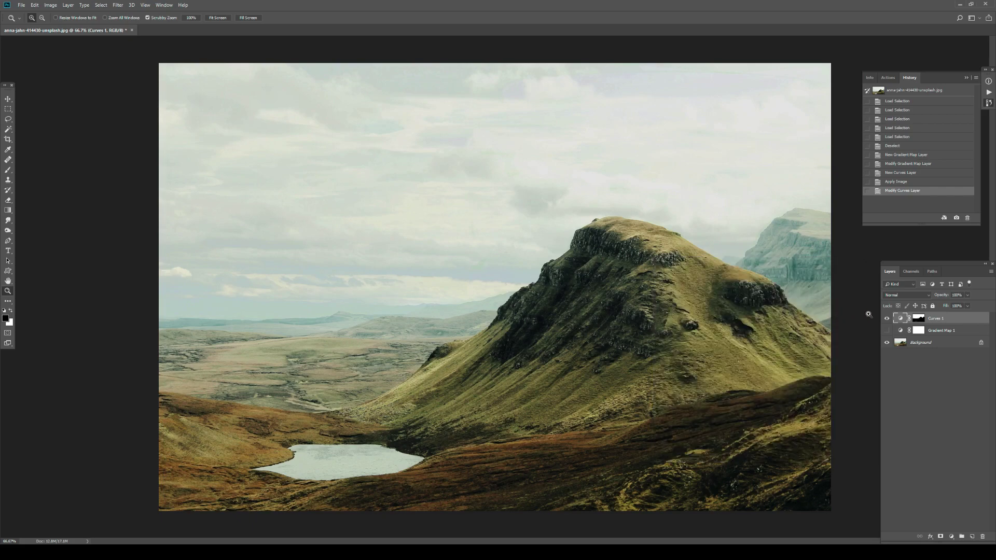
Step: Toggle the Curves 1 layer off and on to compare the sky before and after the adjustment
{"action": "left_click", "coordinate": [887, 319]}
{"action": "left_click", "coordinate": [887, 319]}
{"action": "left_click", "coordinate": [886, 318]}
{"action": "left_click", "coordinate": [887, 318]}
Step: Display the Curves 1 layer mask at 200% and examine its edges along the horizon, the lake and the mountain ridge
{"action": "left_click", "coordinate": [919, 319], "text": "alt"}
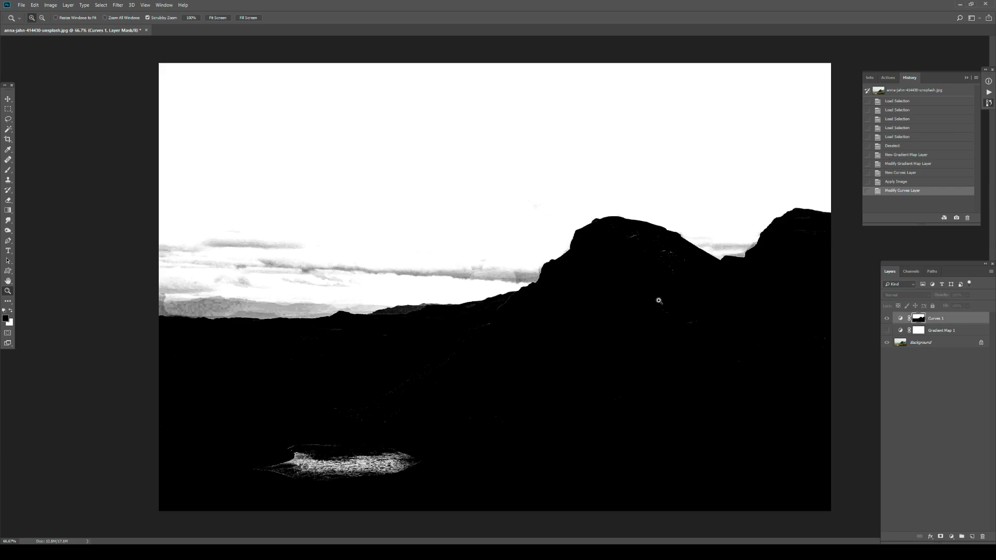
{"action": "left_click", "coordinate": [349, 344]}
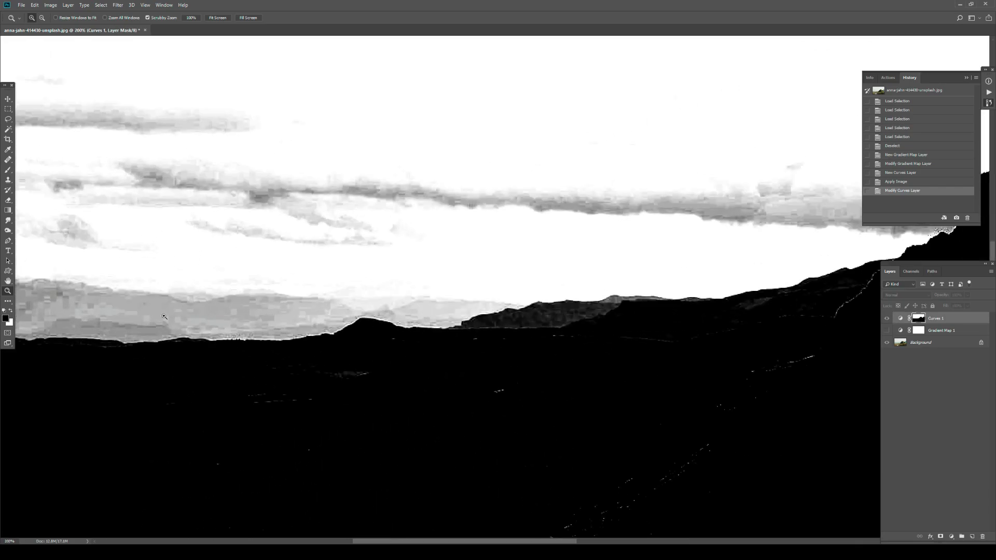
{"action": "left_click_drag", "start_coordinate": [164, 316], "coordinate": [529, 367]}
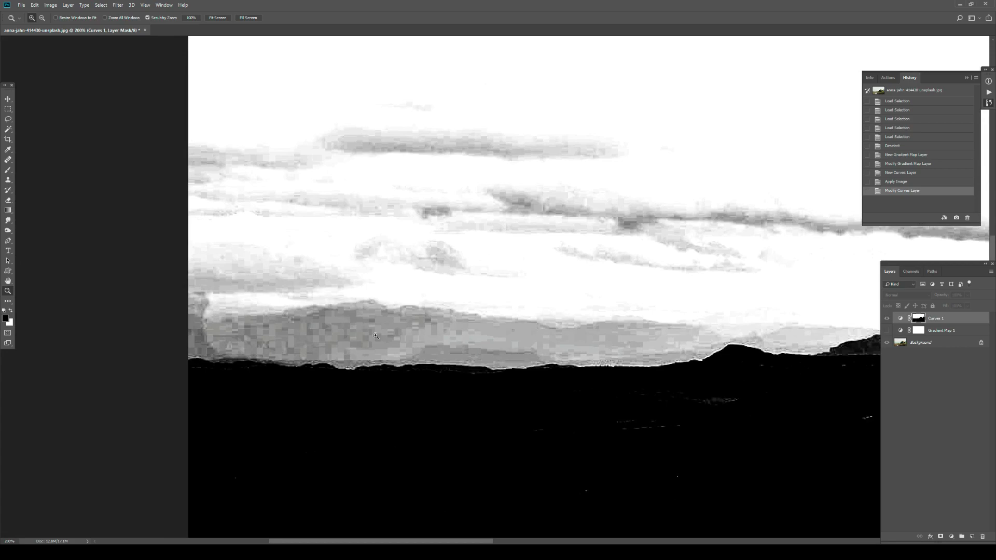
{"action": "left_click_drag", "start_coordinate": [649, 422], "coordinate": [498, 282]}
{"action": "scroll", "coordinate": [480, 284], "scroll_direction": "down", "scroll_amount": 5}
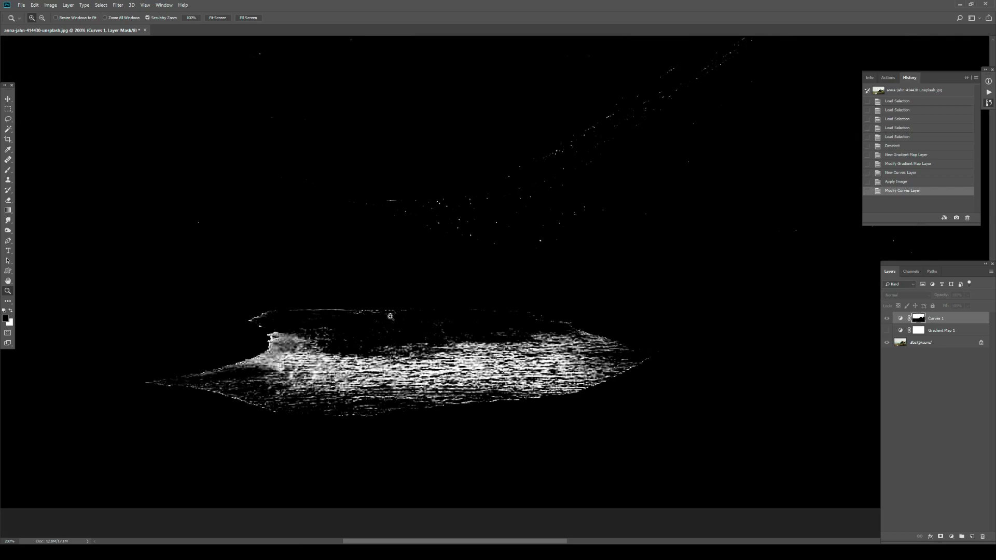
{"action": "left_click_drag", "start_coordinate": [704, 123], "coordinate": [374, 406]}
{"action": "left_click_drag", "start_coordinate": [500, 247], "coordinate": [330, 432]}
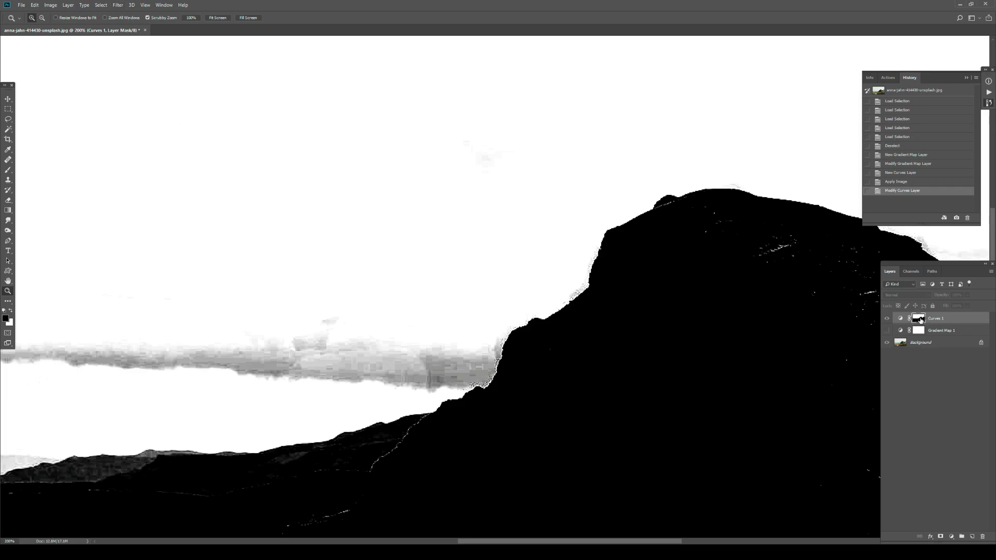
{"action": "left_click", "coordinate": [921, 320], "text": "alt"}
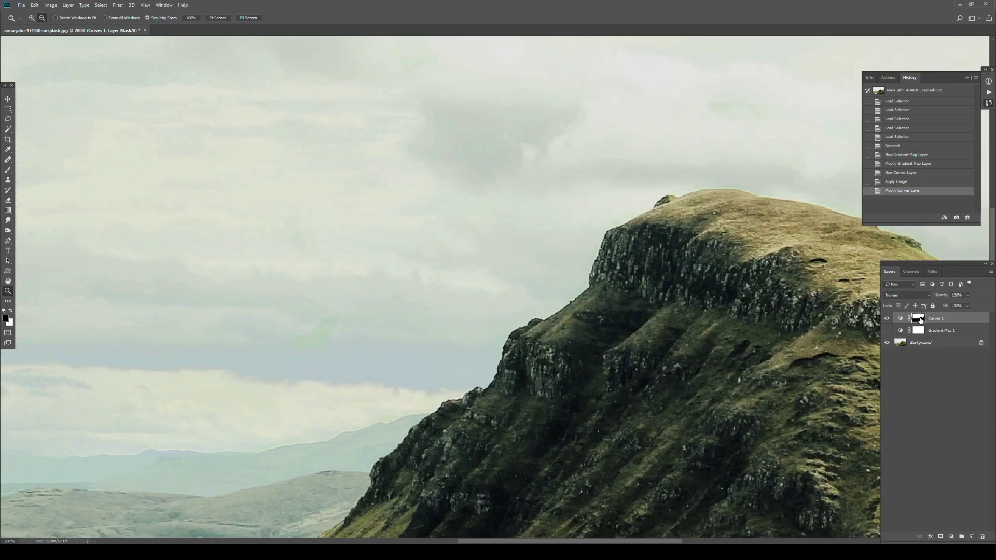
{"action": "left_click", "coordinate": [921, 320], "text": "alt"}
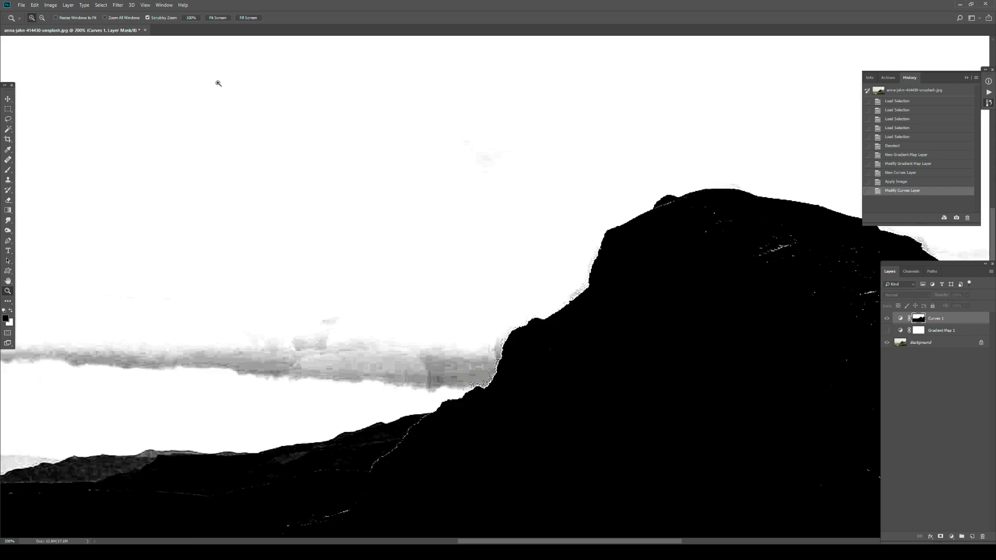
Step: Apply a Gaussian Blur with a 2-pixel radius to the Curves 1 layer mask, and return to viewing the whole image
{"action": "left_click", "coordinate": [118, 5]}
{"action": "mouse_move", "coordinate": [179, 95]}
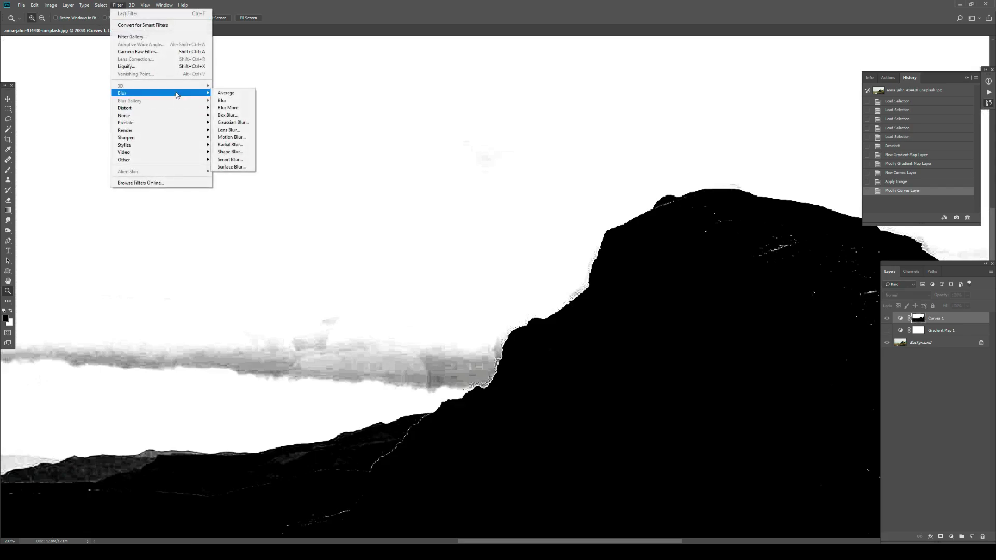
{"action": "left_click", "coordinate": [248, 122]}
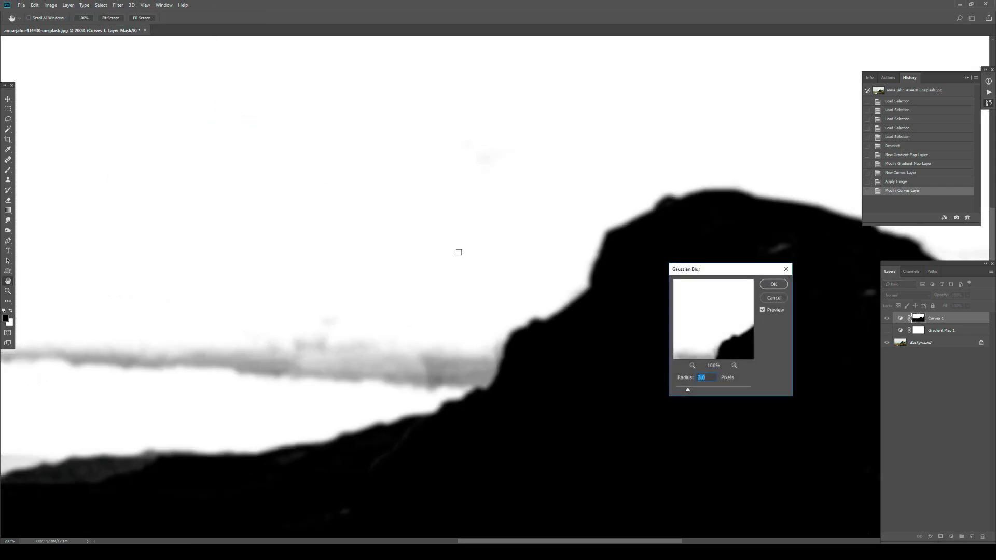
{"action": "type", "text": "2"}
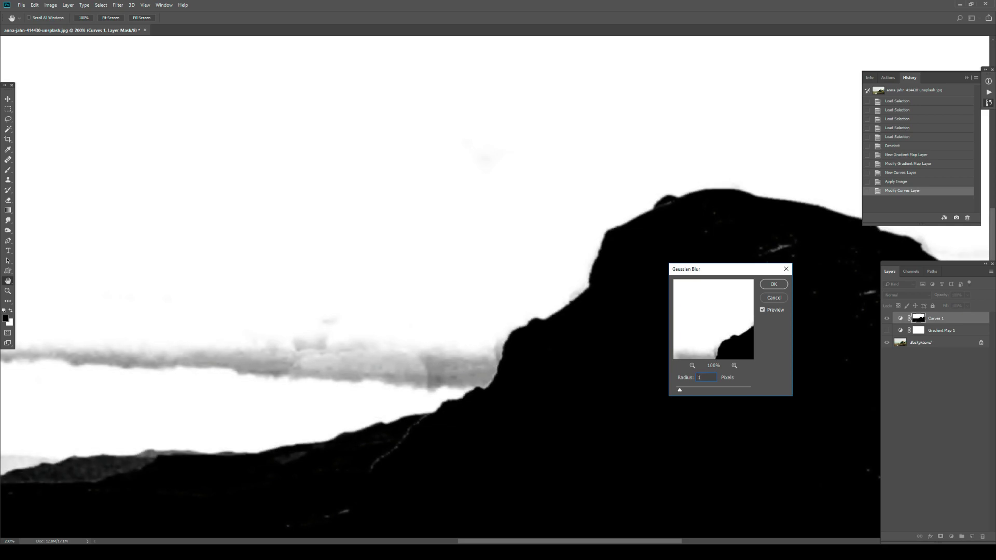
{"action": "type", "text": "2"}
{"action": "key", "text": "Return"}
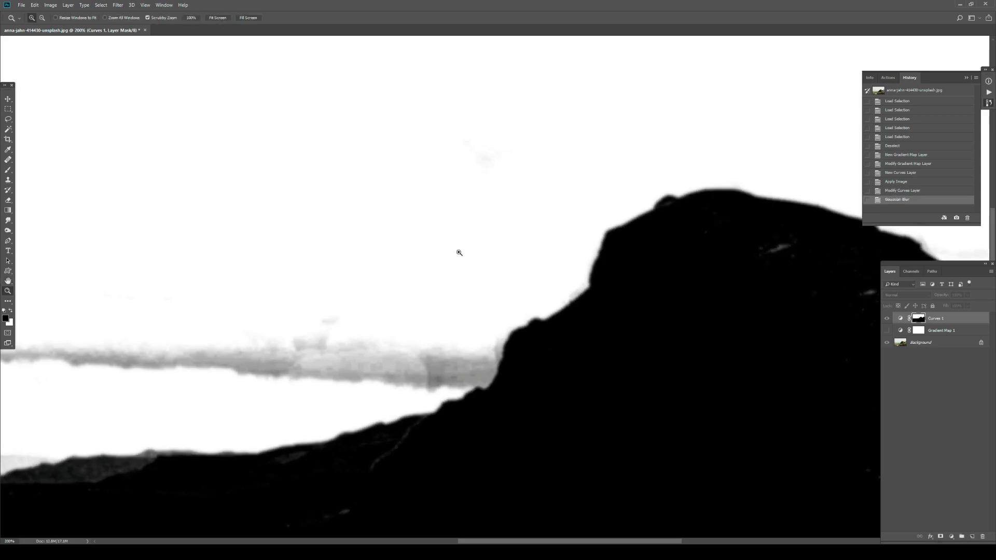
{"action": "left_click", "coordinate": [919, 319], "text": "alt"}
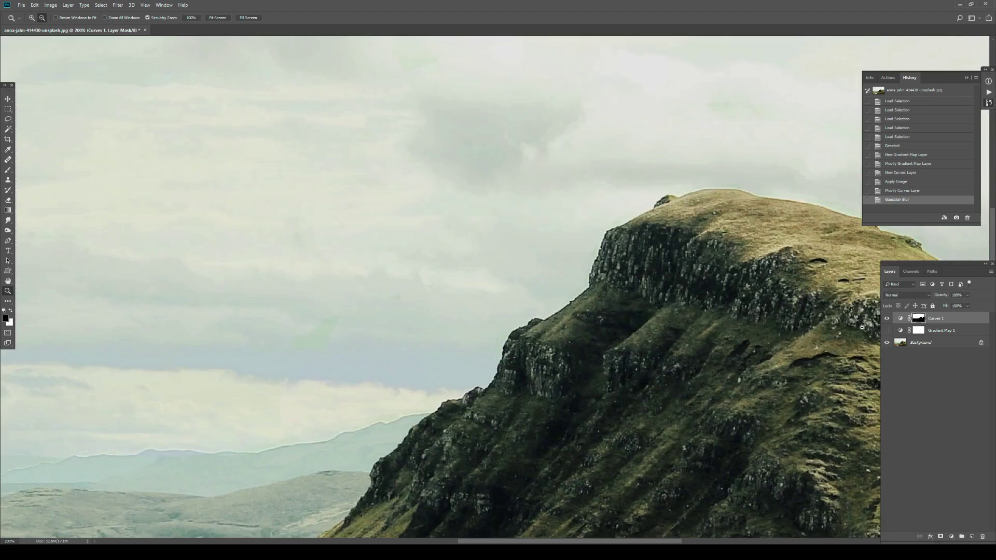
{"action": "left_click", "coordinate": [566, 333], "text": "alt"}
{"action": "left_click", "coordinate": [519, 345], "text": "alt"}
{"action": "left_click", "coordinate": [496, 348], "text": "alt"}
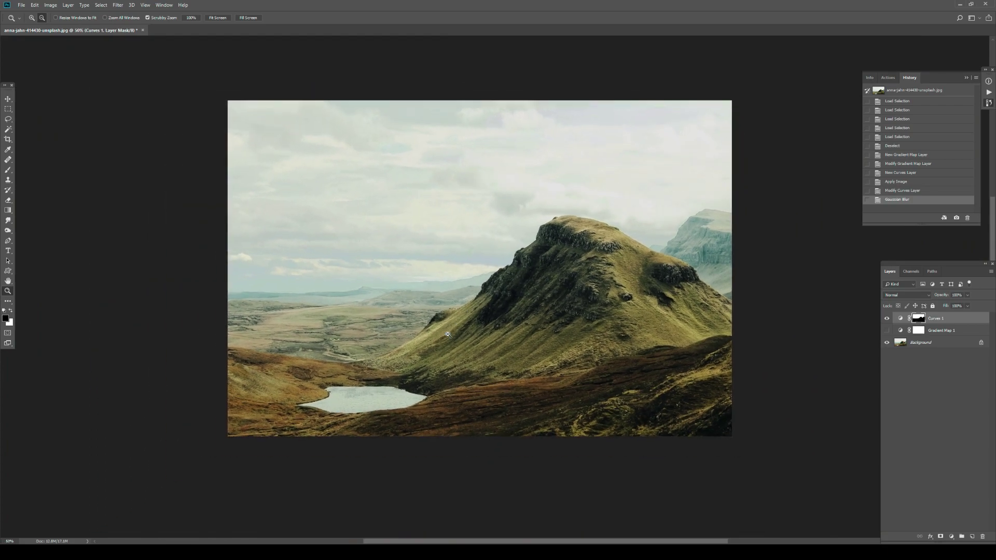
{"action": "left_click", "coordinate": [510, 287]}
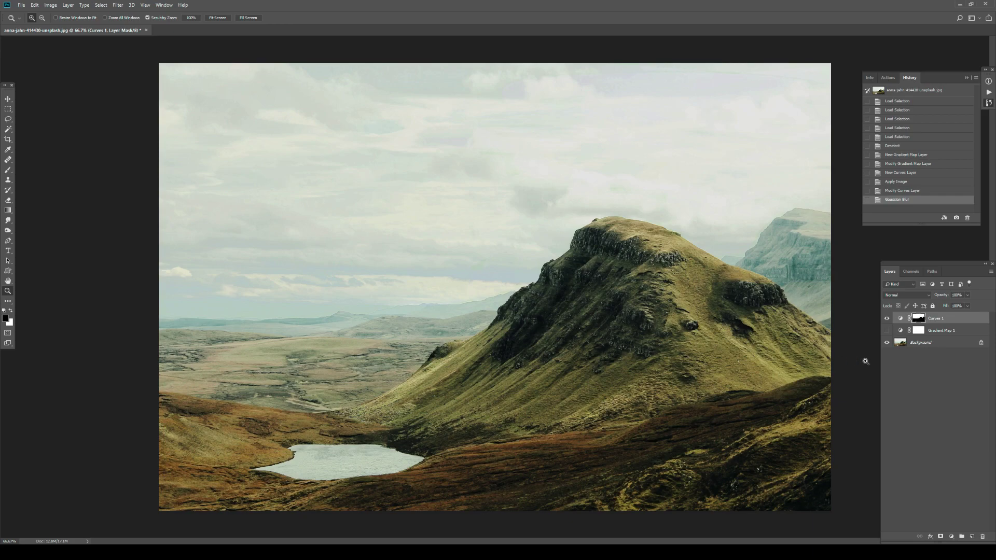
Step: Move the Gradient Map layer above Curves 1 and rename it Luminosity Help
{"action": "left_click", "coordinate": [954, 331]}
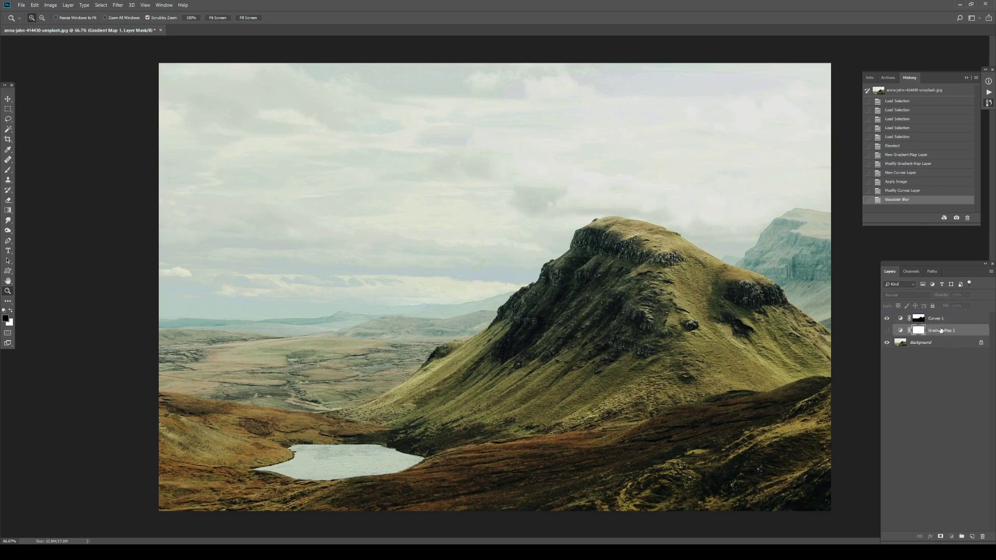
{"action": "left_click_drag", "start_coordinate": [963, 330], "coordinate": [942, 317]}
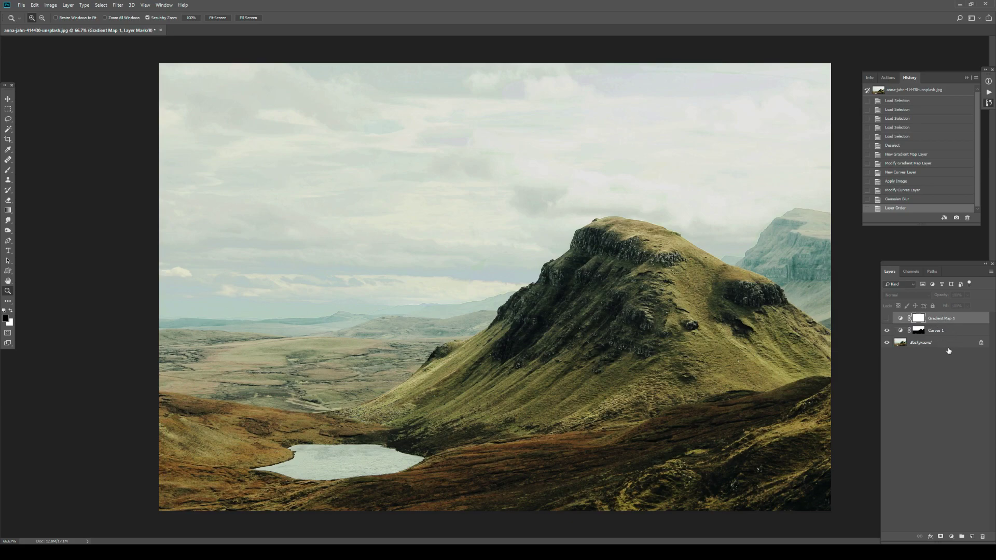
{"action": "double_click", "coordinate": [943, 319]}
{"action": "type", "text": "l"}
{"action": "type", "text": "uminosity Hi"}
{"action": "type", "text": "lp"}
{"action": "key", "text": "Return"}
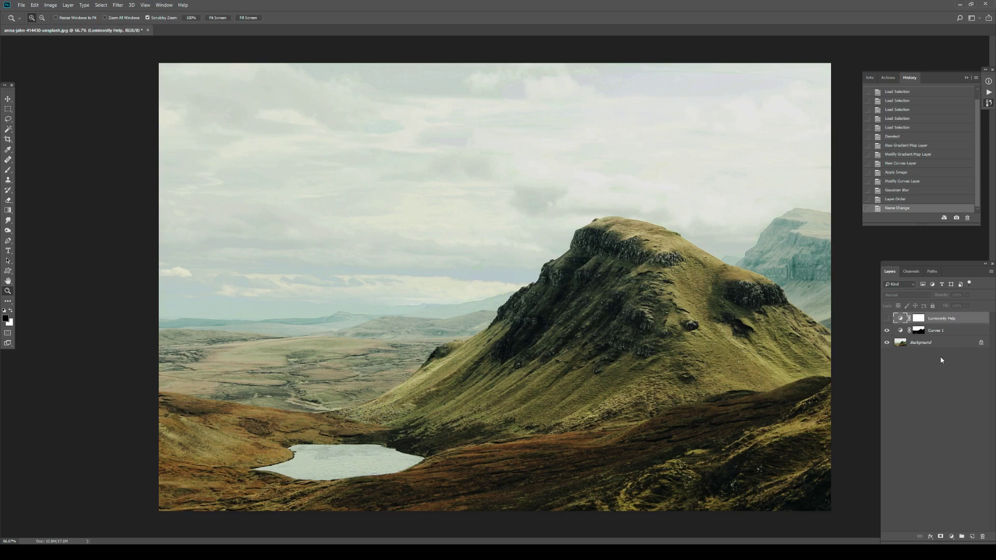
Step: Show the Luminosity Help layer and target the shadows by setting its gradient's white stop to 7% and black stop to about 29%
{"action": "left_click", "coordinate": [887, 318]}
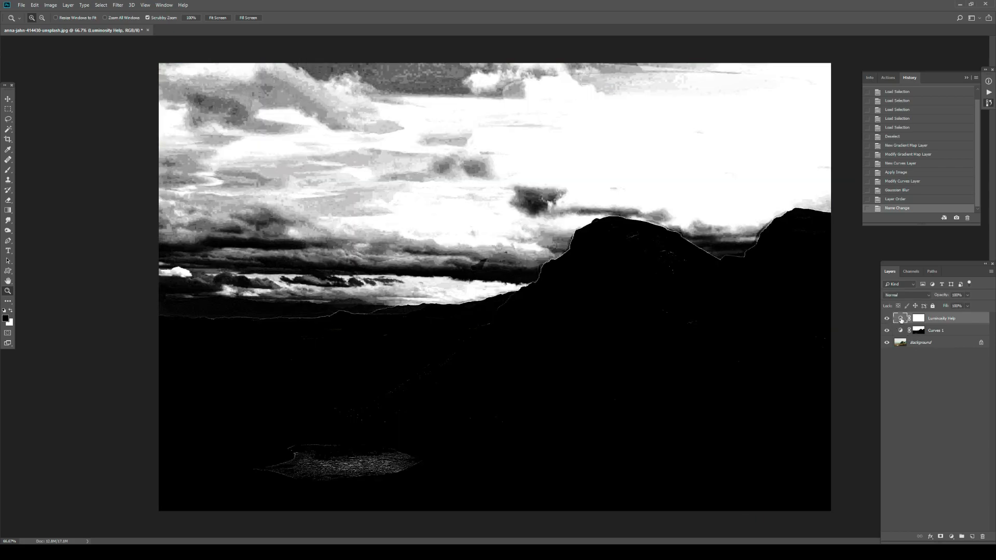
{"action": "double_click", "coordinate": [901, 318]}
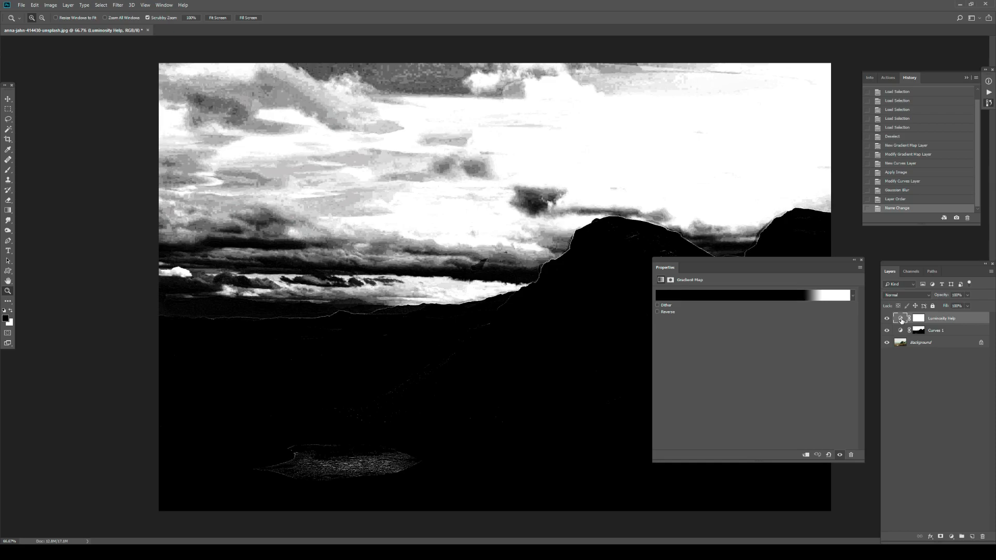
{"action": "left_click", "coordinate": [736, 298]}
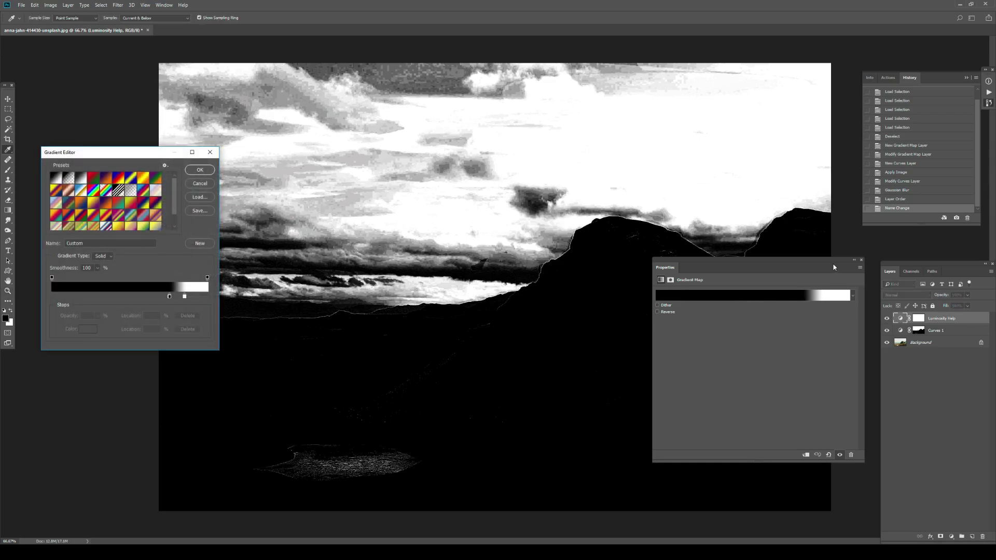
{"action": "left_click", "coordinate": [862, 261]}
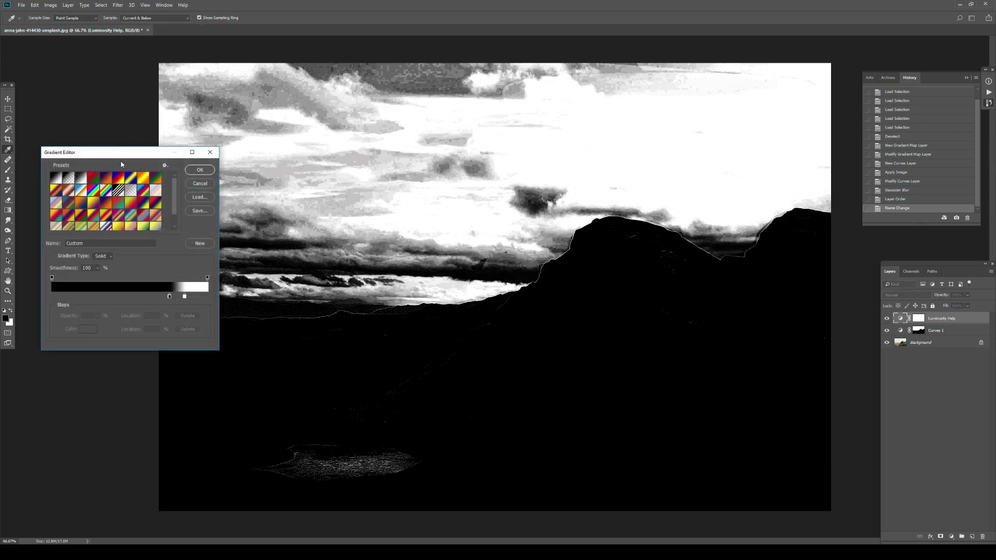
{"action": "left_click_drag", "start_coordinate": [121, 153], "coordinate": [135, 143]}
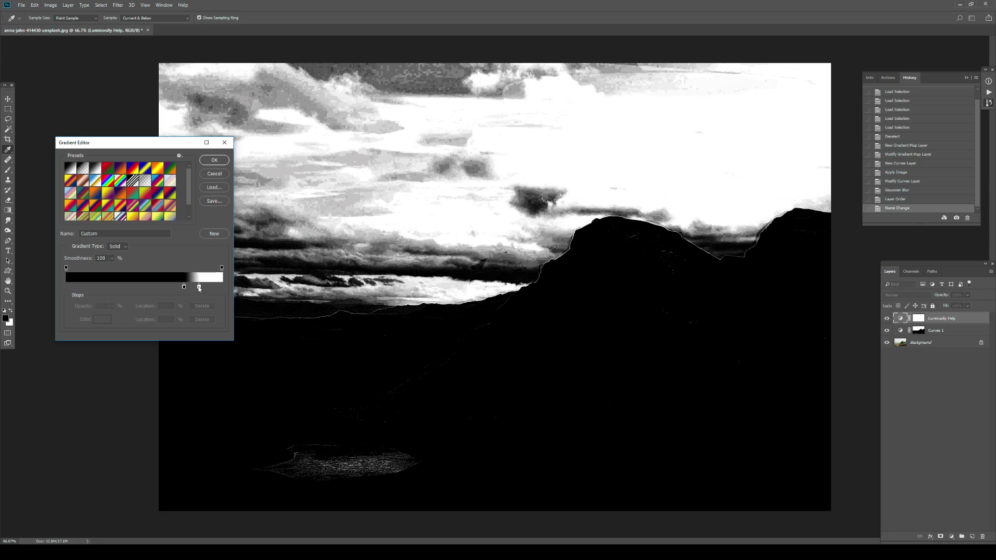
{"action": "left_click_drag", "start_coordinate": [199, 289], "coordinate": [66, 289]}
{"action": "left_click_drag", "start_coordinate": [183, 287], "coordinate": [141, 291]}
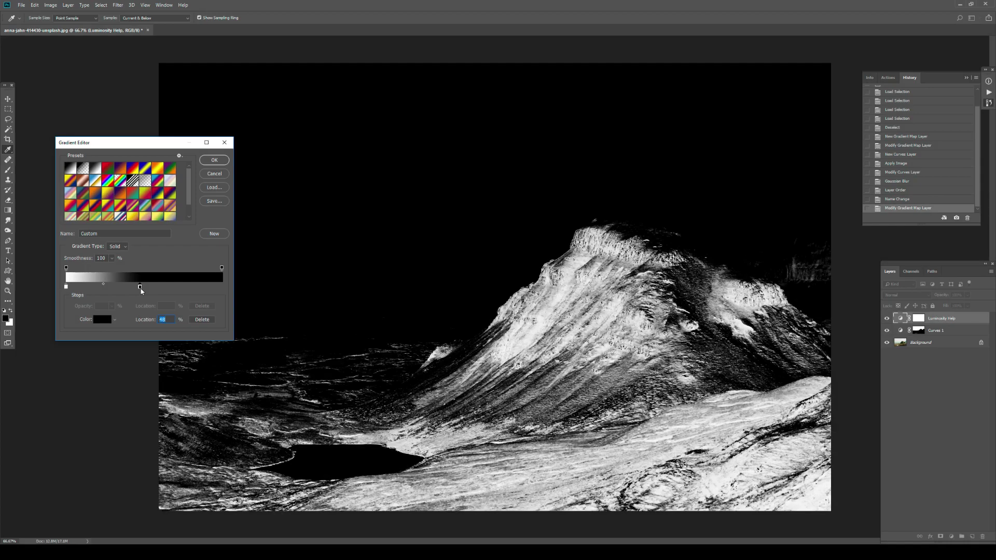
{"action": "left_click_drag", "start_coordinate": [142, 291], "coordinate": [111, 289]}
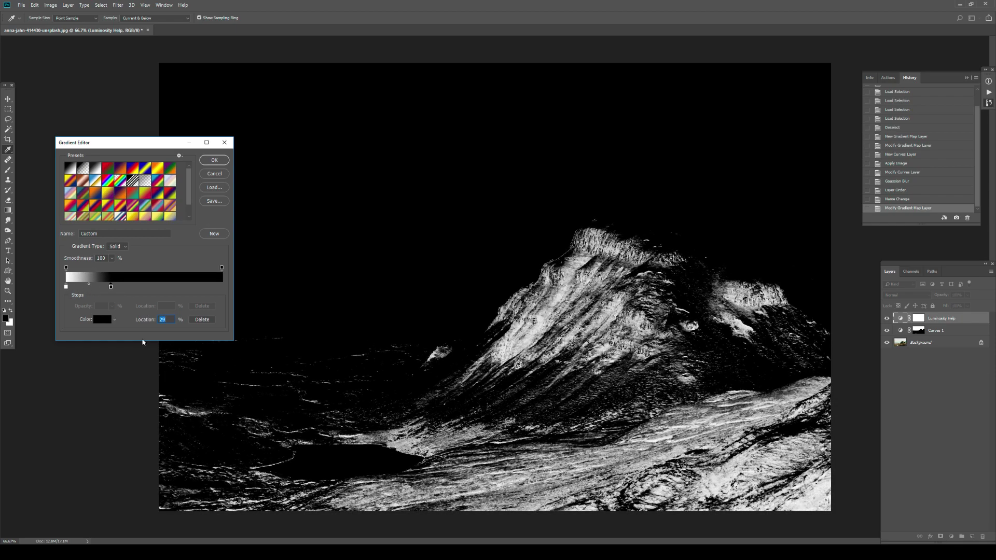
{"action": "mouse_move", "coordinate": [66, 287]}
{"action": "left_mouse_down"}
{"action": "mouse_move", "coordinate": [87, 289]}
{"action": "mouse_move", "coordinate": [77, 288]}
{"action": "left_mouse_up"}
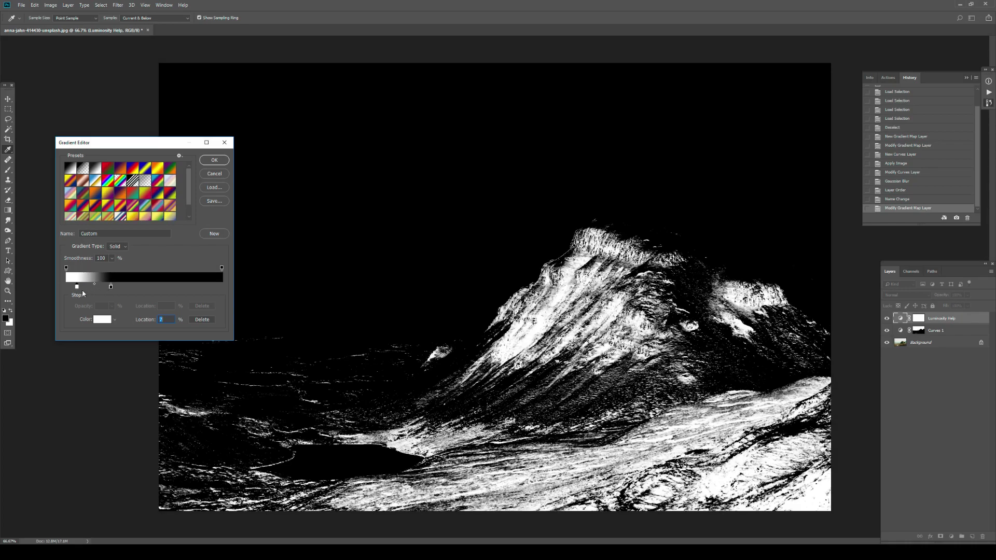
{"action": "left_click", "coordinate": [216, 162]}
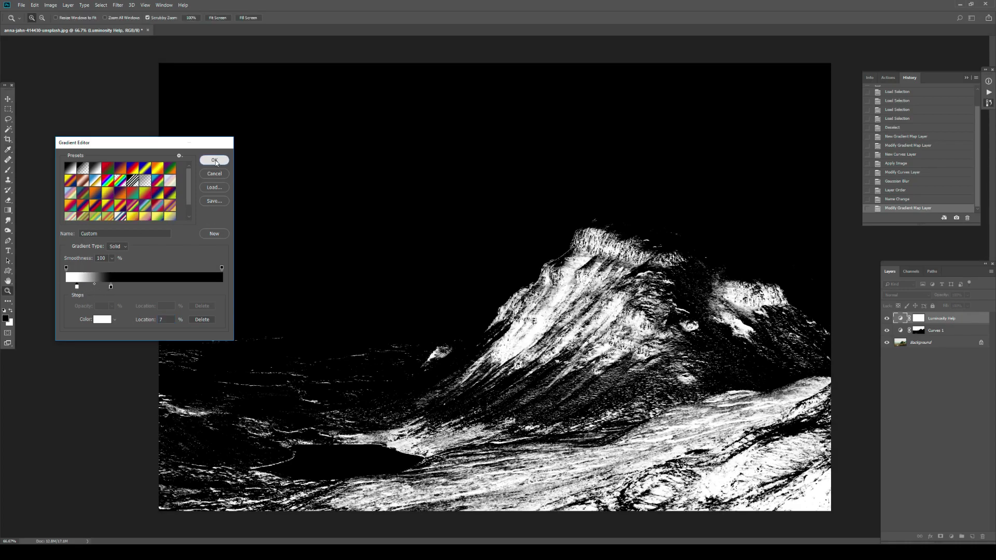
Step: Add a Curves layer above Luminosity Help and apply the merged RGB image to its mask with Multiply blending at 100% opacity
{"action": "left_click", "coordinate": [956, 536]}
{"action": "left_click", "coordinate": [958, 438]}
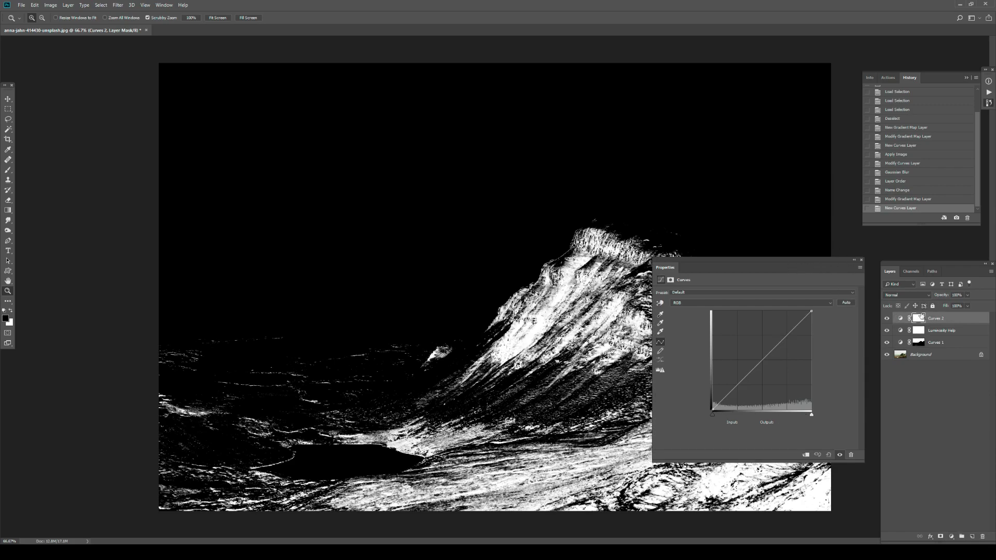
{"action": "left_click", "coordinate": [51, 5]}
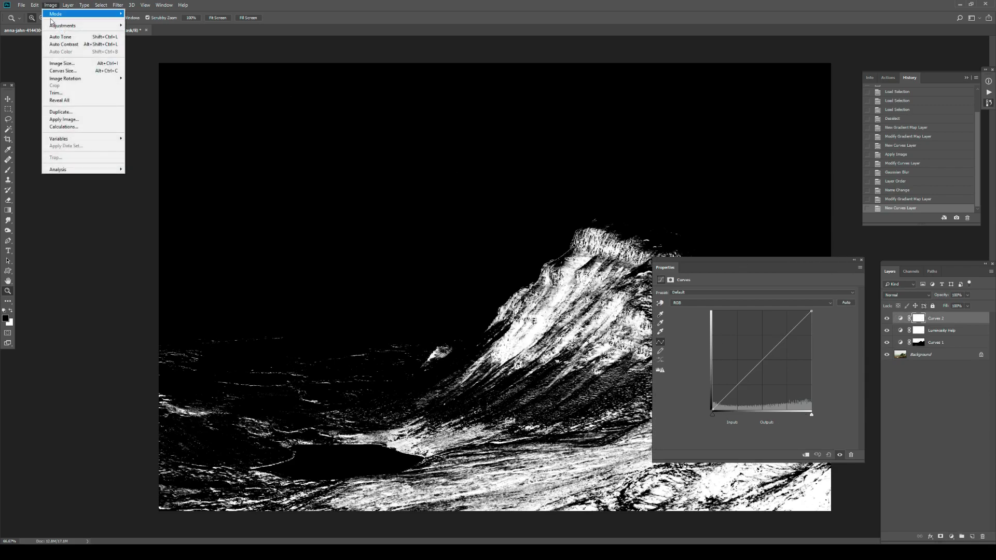
{"action": "left_click", "coordinate": [64, 120]}
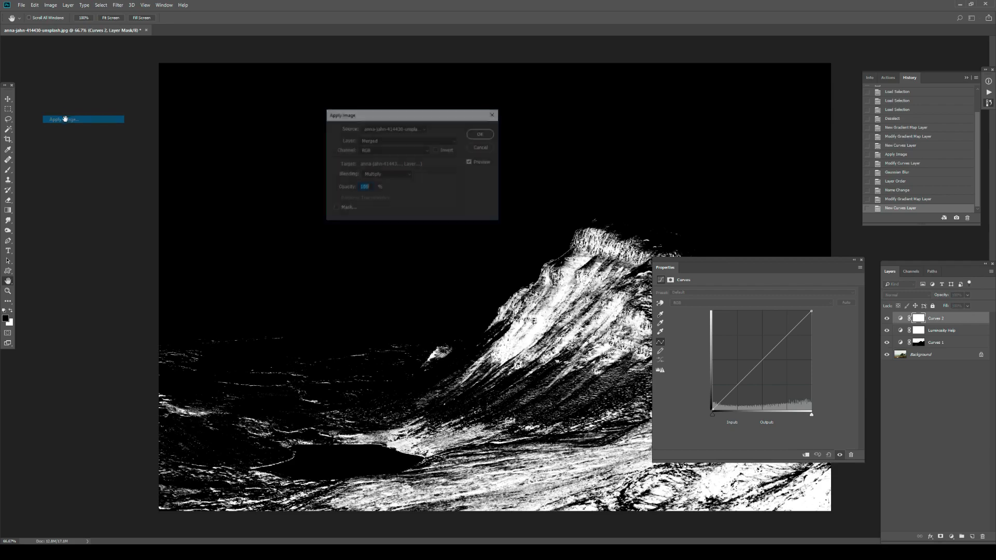
{"action": "left_click", "coordinate": [482, 133]}
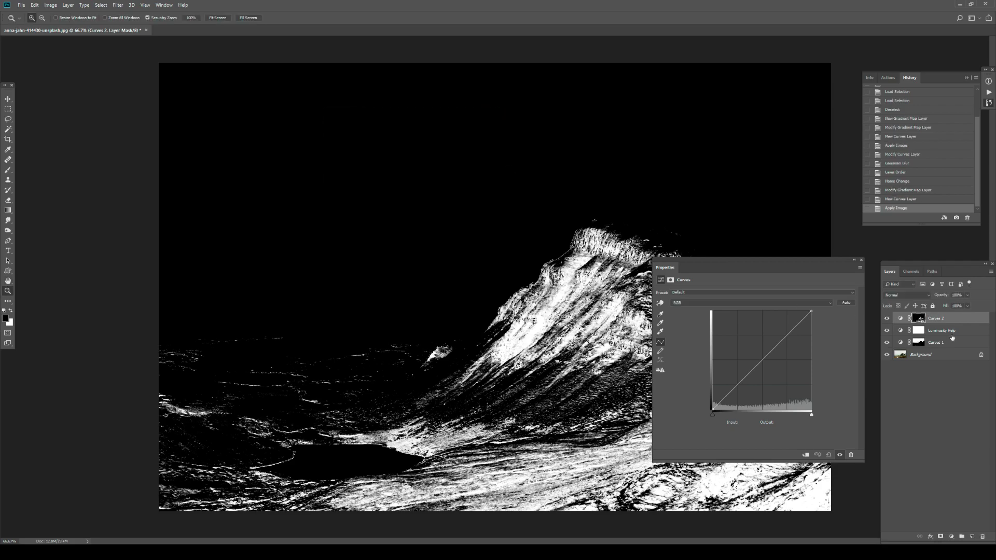
Step: Hide the Luminosity Help layer and display the new Curves layer's mask on the canvas
{"action": "left_click", "coordinate": [861, 260]}
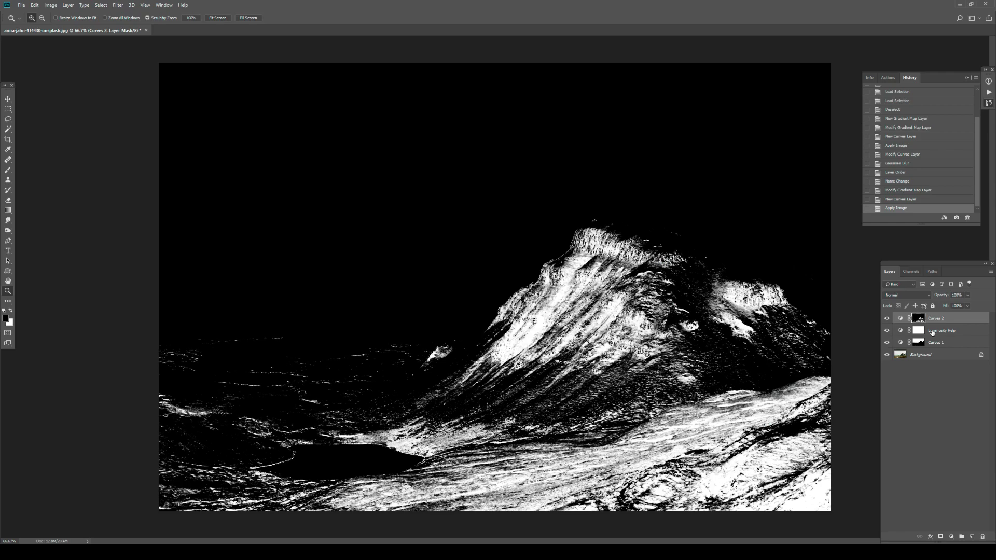
{"action": "left_click", "coordinate": [888, 331]}
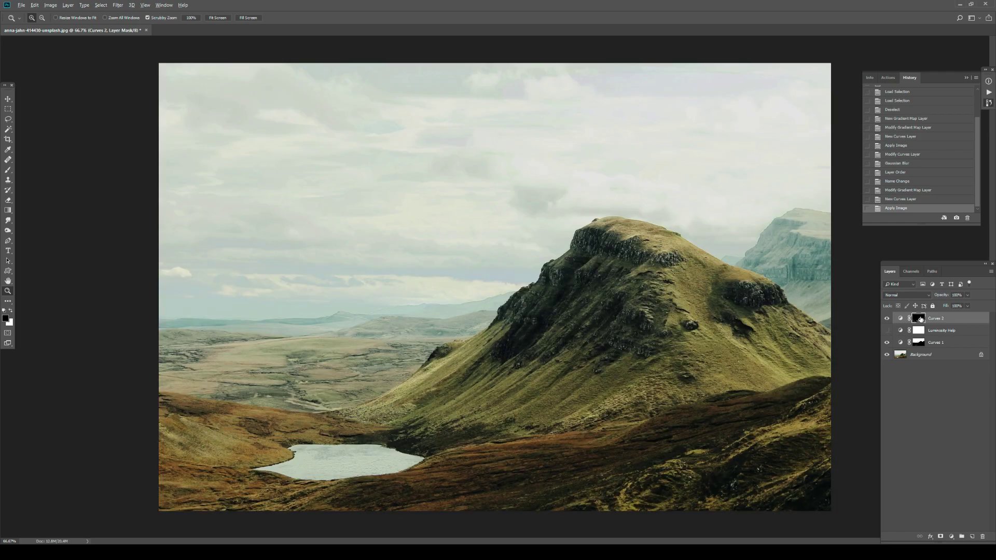
{"action": "left_click", "coordinate": [921, 319], "text": "alt"}
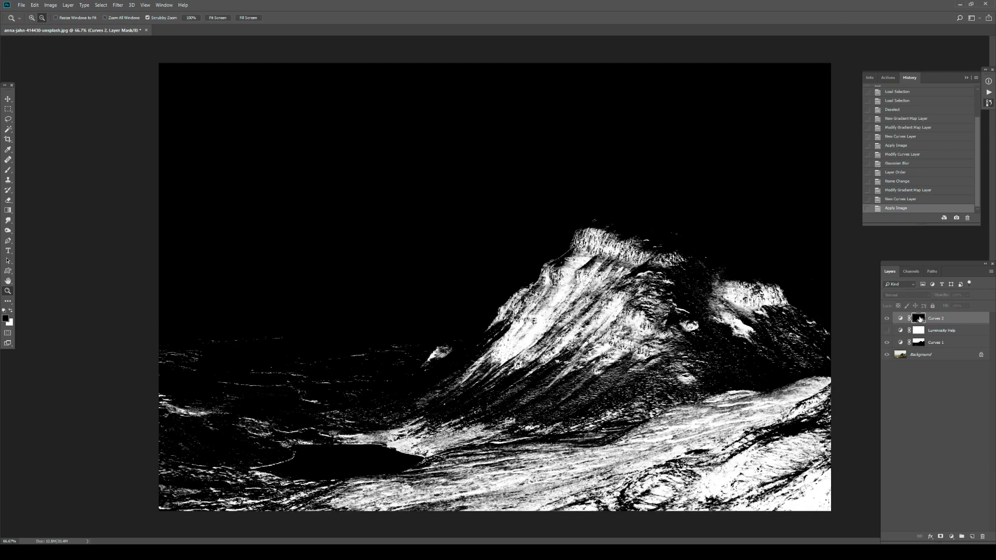
Step: Return from the mask view and raise the midtones of Curves 2 to brighten the landscape's shadows
{"action": "left_click", "coordinate": [921, 319], "text": "alt"}
{"action": "double_click", "coordinate": [901, 319]}
{"action": "left_click_drag", "start_coordinate": [764, 361], "coordinate": [759, 353]}
{"action": "left_click_drag", "start_coordinate": [749, 266], "coordinate": [153, 167]}
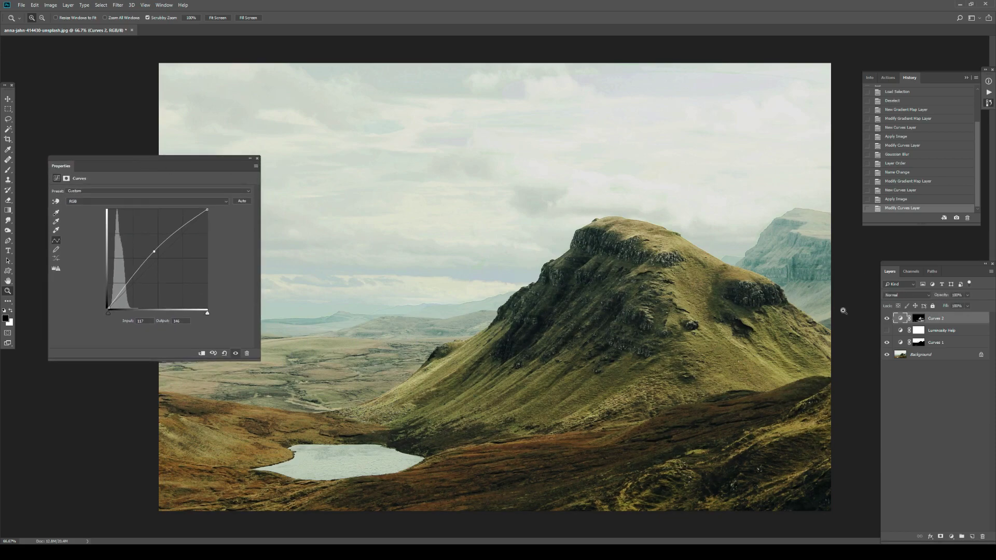
{"action": "left_click", "coordinate": [257, 158]}
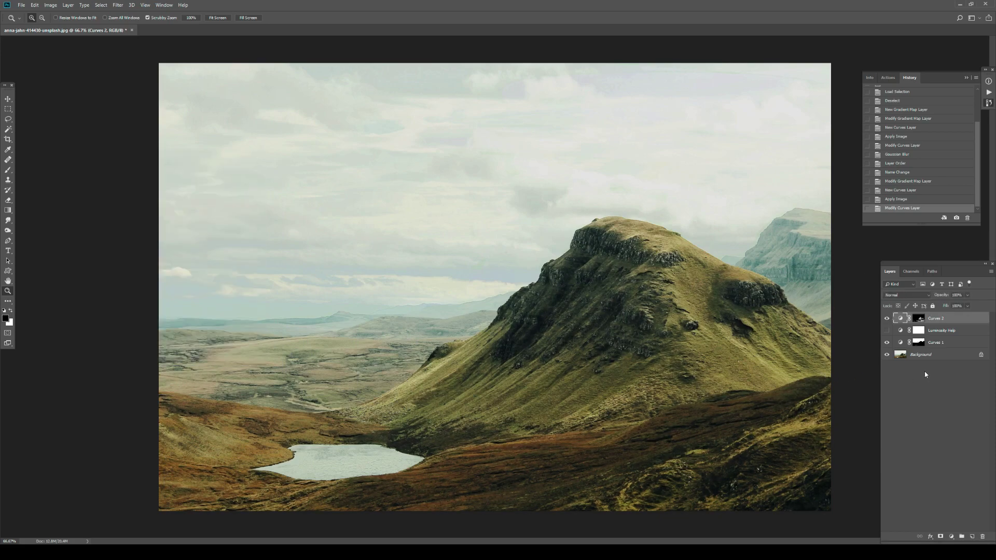
Step: Compare the original Background with the adjusted image by hiding and restoring all other layers
{"action": "key", "text": "alt"}
{"action": "left_click", "coordinate": [887, 355], "text": "alt"}
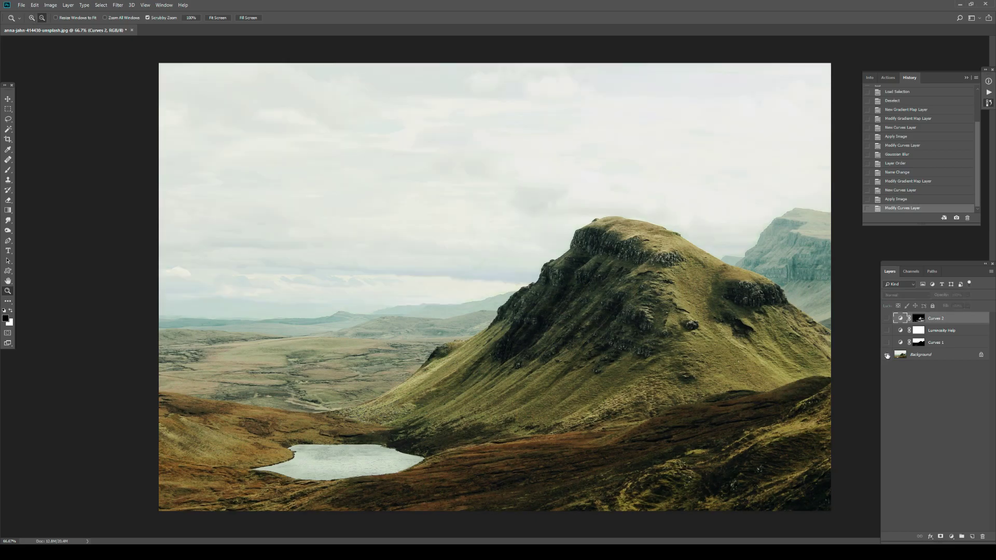
{"action": "left_click", "coordinate": [888, 355], "text": "alt"}
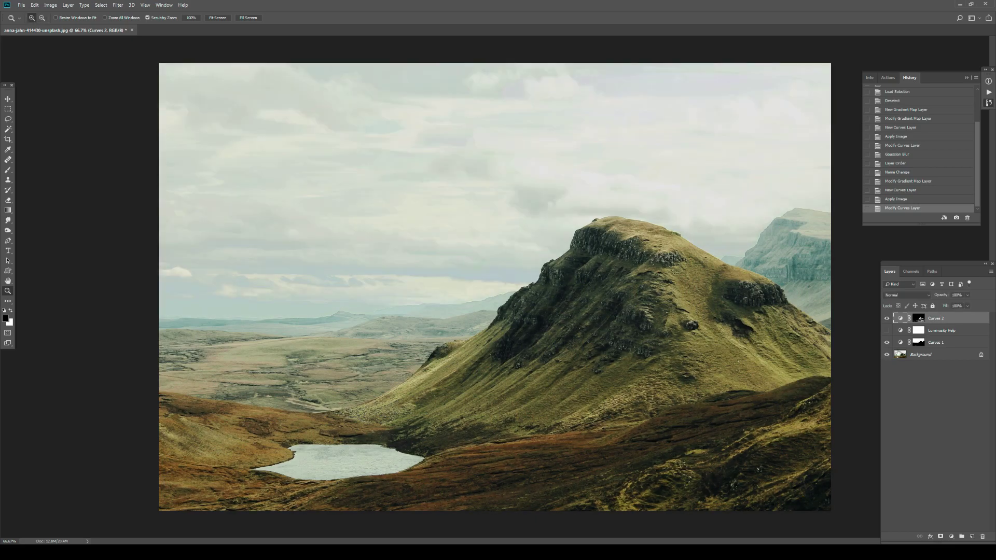
Step: Soften the Curves 2 mask with a Gaussian Blur of about 1 pixel and return to the image view
{"action": "left_click", "coordinate": [920, 319], "text": "alt"}
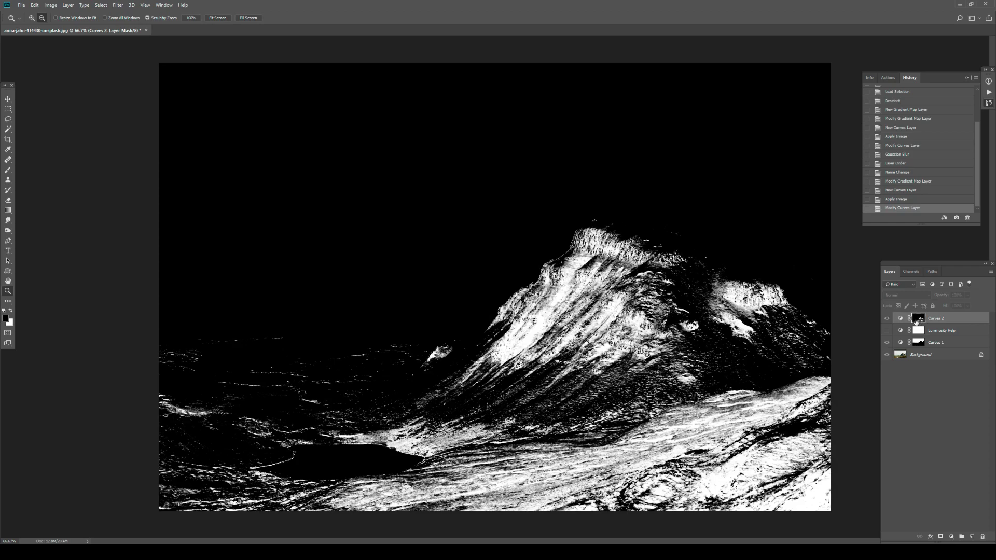
{"action": "left_click_drag", "start_coordinate": [428, 387], "coordinate": [428, 387]}
{"action": "left_click", "coordinate": [543, 398], "text": "alt"}
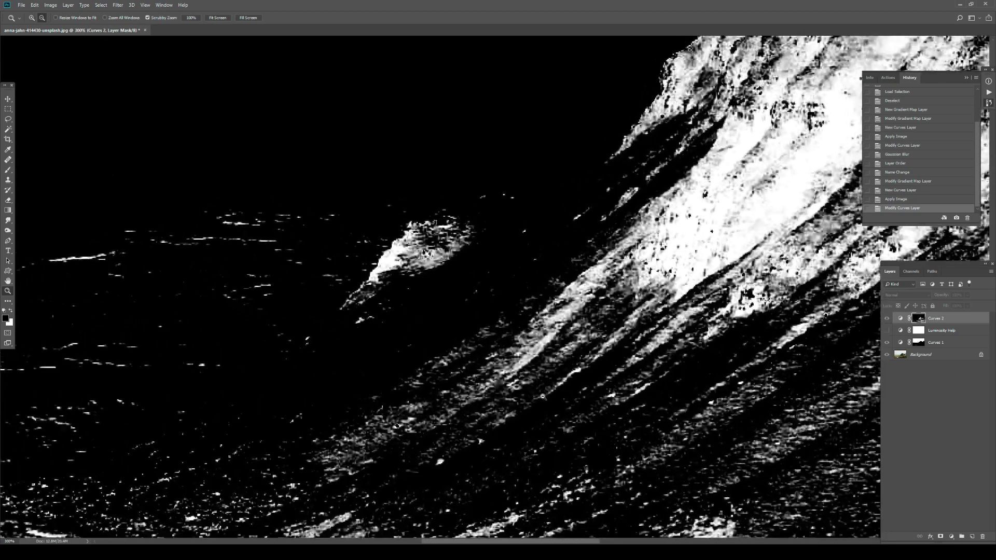
{"action": "left_click", "coordinate": [118, 5]}
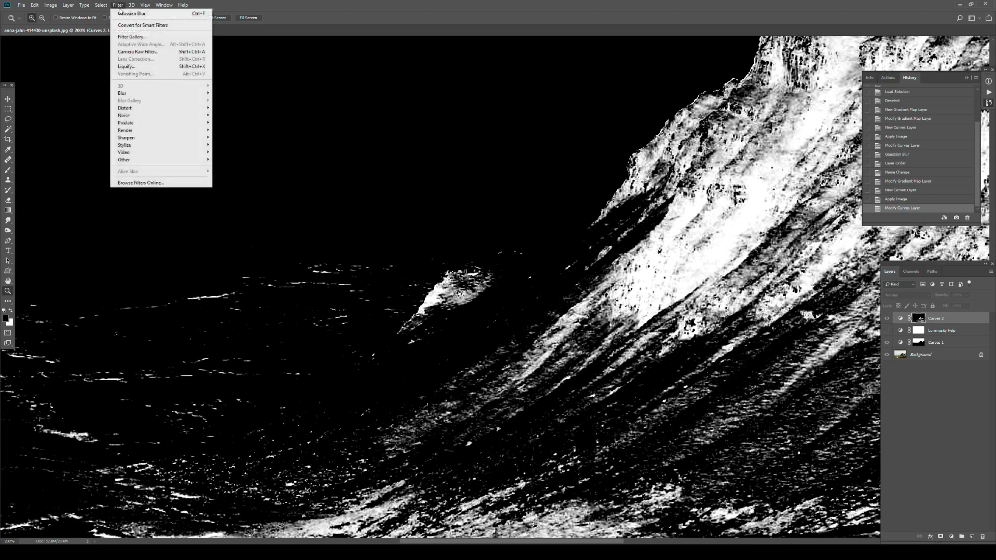
{"action": "mouse_move", "coordinate": [185, 96]}
{"action": "left_click", "coordinate": [229, 123]}
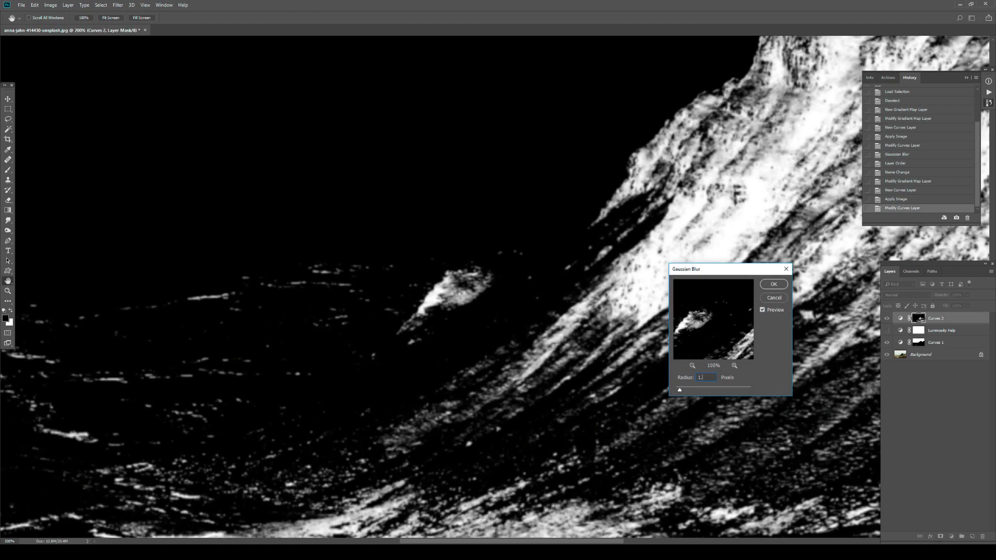
{"action": "key", "text": "Return"}
{"action": "key", "text": "z"}
{"action": "left_click", "coordinate": [483, 308], "text": "alt"}
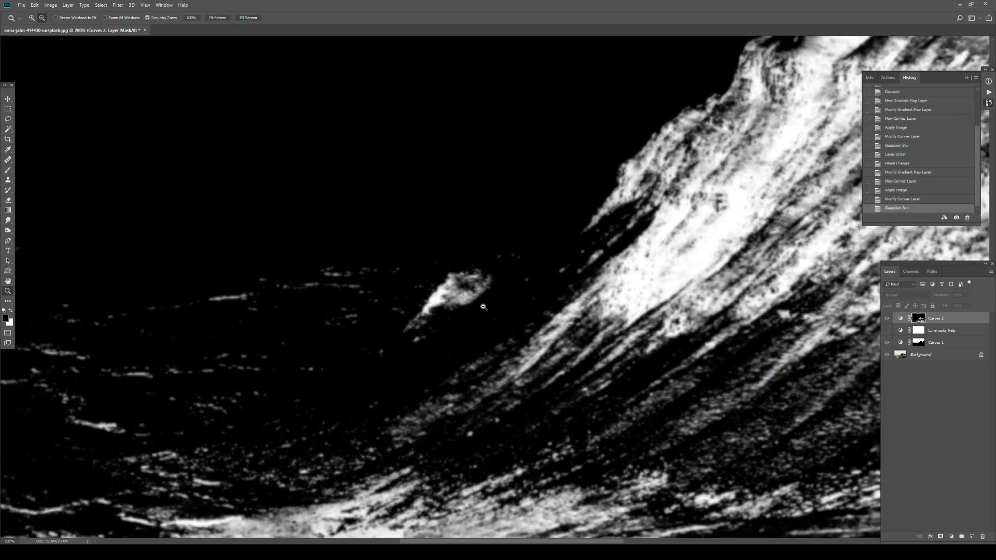
{"action": "left_click", "coordinate": [483, 307], "text": "alt"}
{"action": "left_click", "coordinate": [483, 307], "text": "alt"}
{"action": "left_click", "coordinate": [919, 318], "text": "alt"}
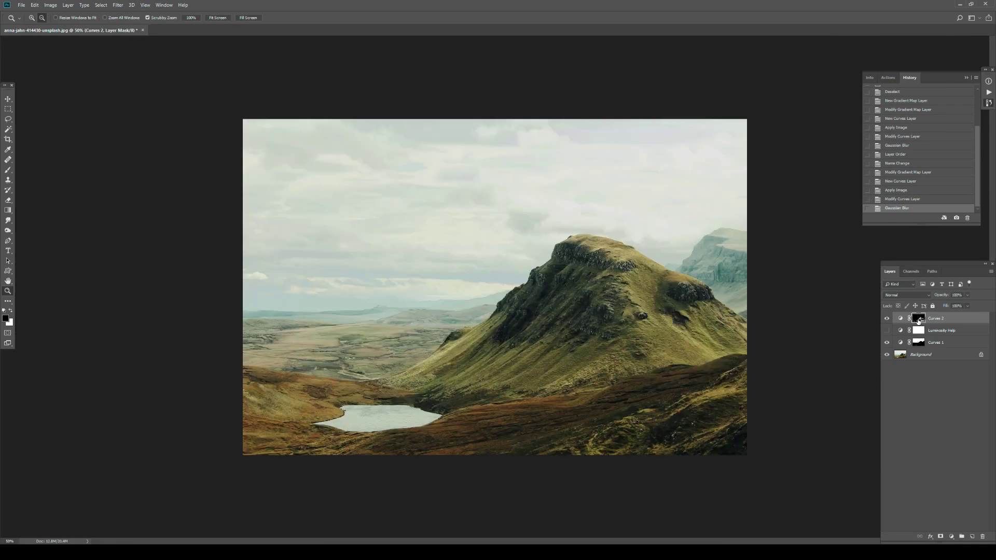
Step: Move Curves 2 below the Luminosity Help layer and compare the image with and without Curves 2
{"action": "left_click_drag", "start_coordinate": [968, 322], "coordinate": [957, 340]}
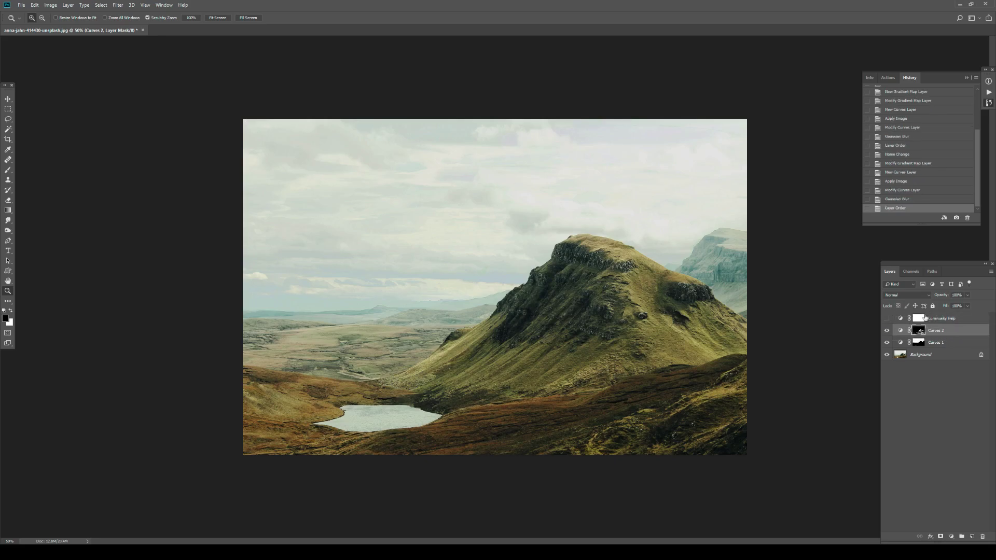
{"action": "left_click", "coordinate": [887, 332]}
{"action": "left_click", "coordinate": [888, 333]}
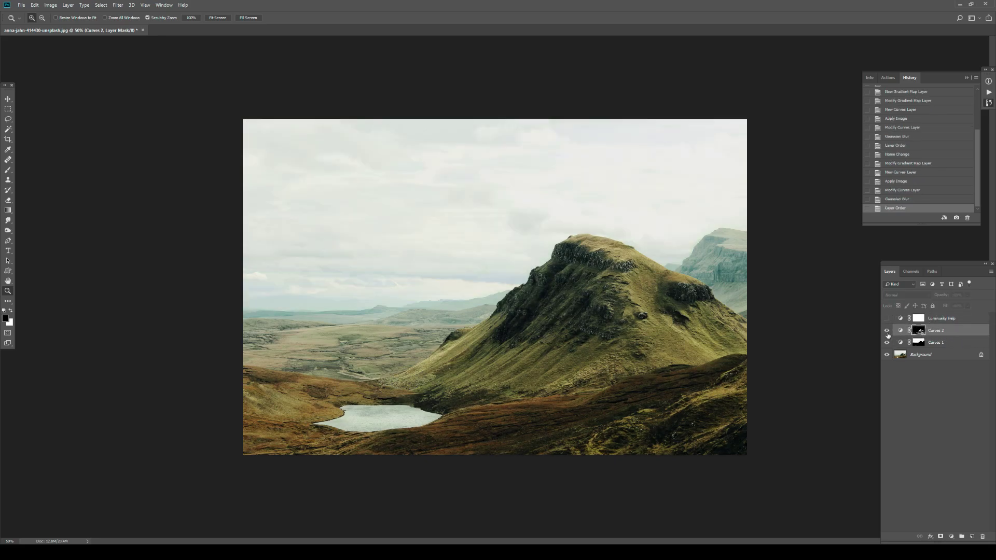
{"action": "left_click", "coordinate": [563, 326]}
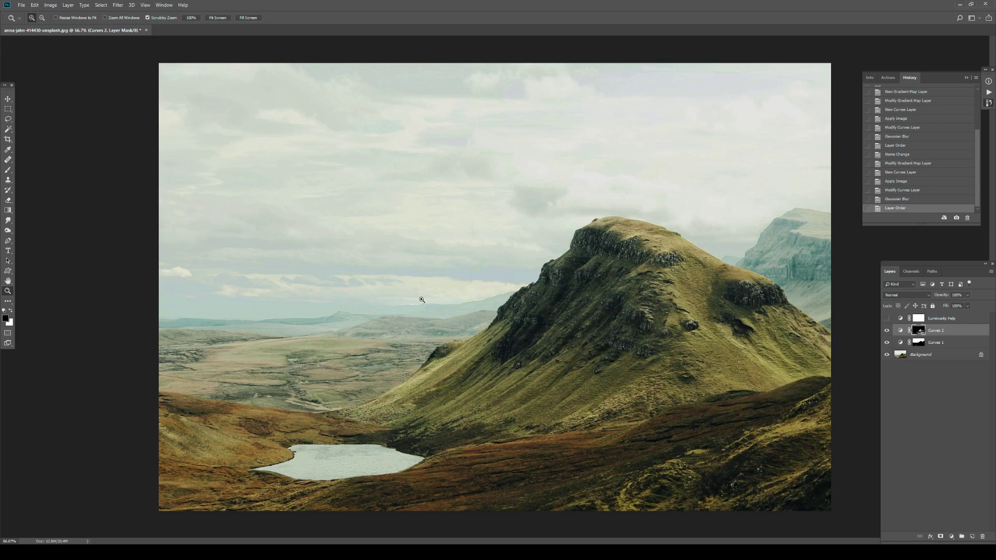
Step: Add a new Curves layer above Curves 2 and lower its midtones to darken the whole image
{"action": "left_click", "coordinate": [951, 537]}
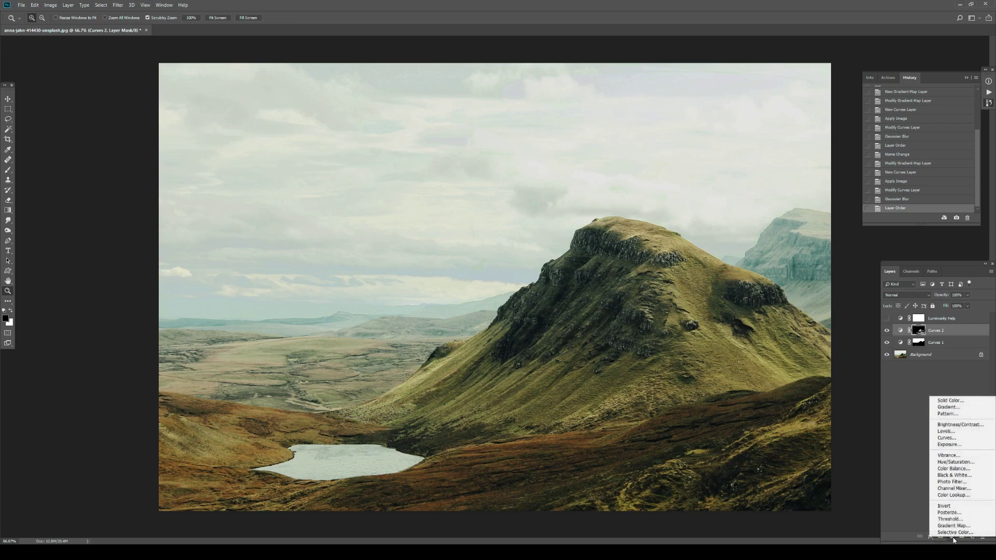
{"action": "left_click", "coordinate": [947, 438]}
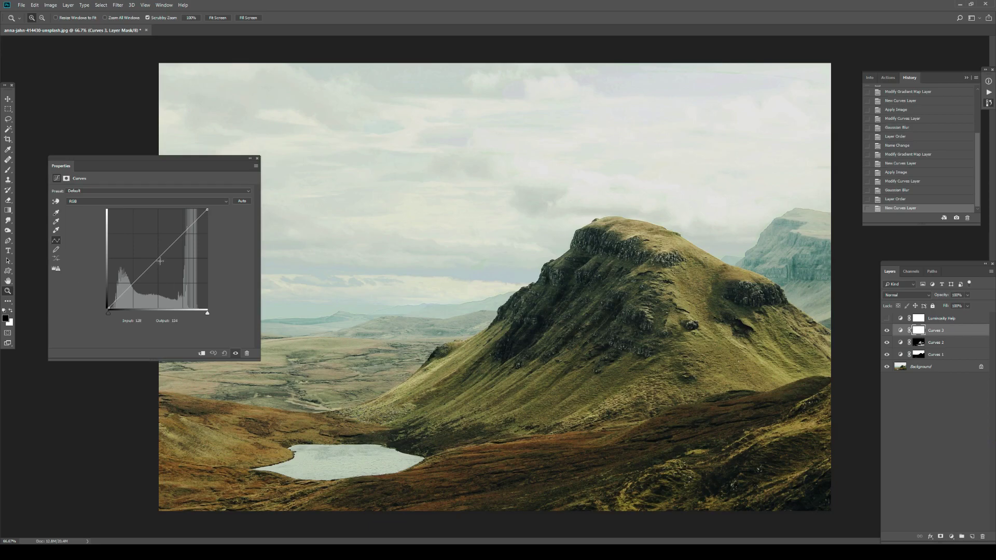
{"action": "left_click_drag", "start_coordinate": [166, 253], "coordinate": [163, 267]}
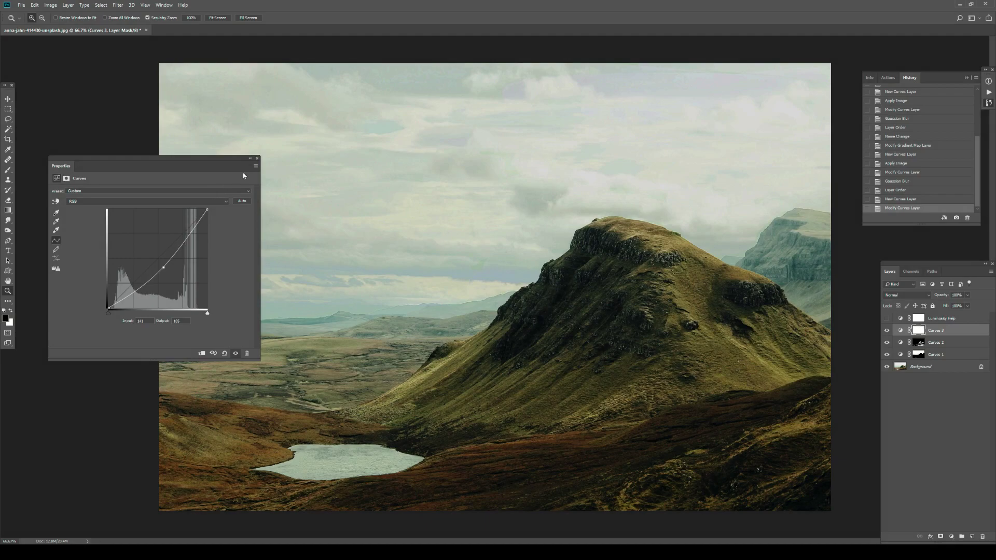
{"action": "left_click", "coordinate": [257, 159]}
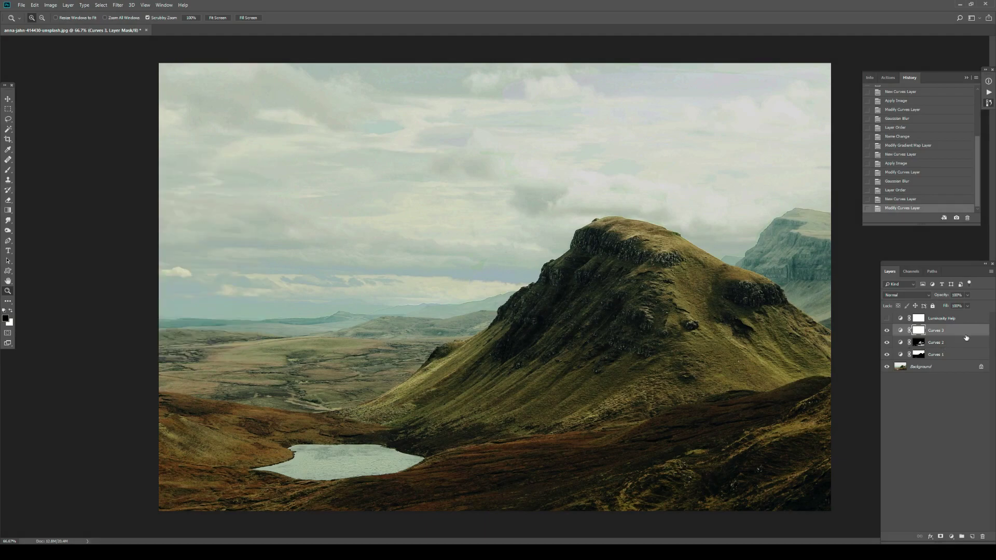
Step: Restrict Curves 3 to the highlights with Blend If, splitting the Underlying Layer black slider and setting its upper half to about 236
{"action": "right_click", "coordinate": [964, 333]}
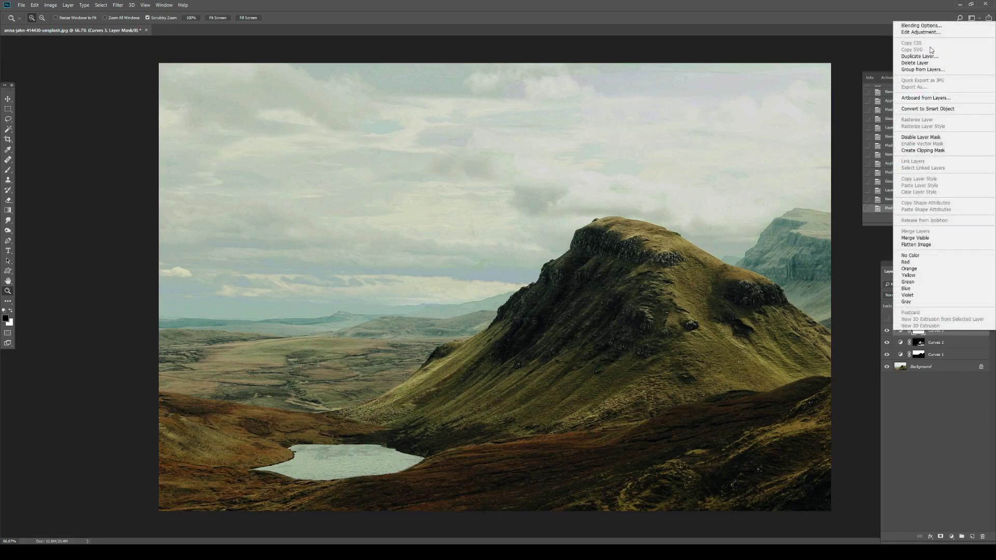
{"action": "left_click", "coordinate": [932, 26]}
{"action": "left_click_drag", "start_coordinate": [791, 189], "coordinate": [280, 153]}
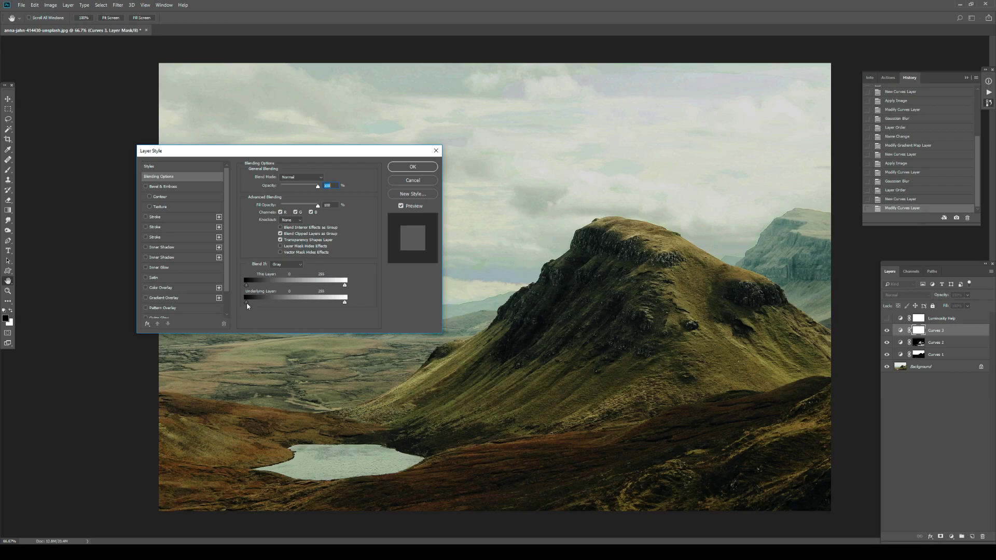
{"action": "left_click_drag", "start_coordinate": [247, 303], "coordinate": [325, 306]}
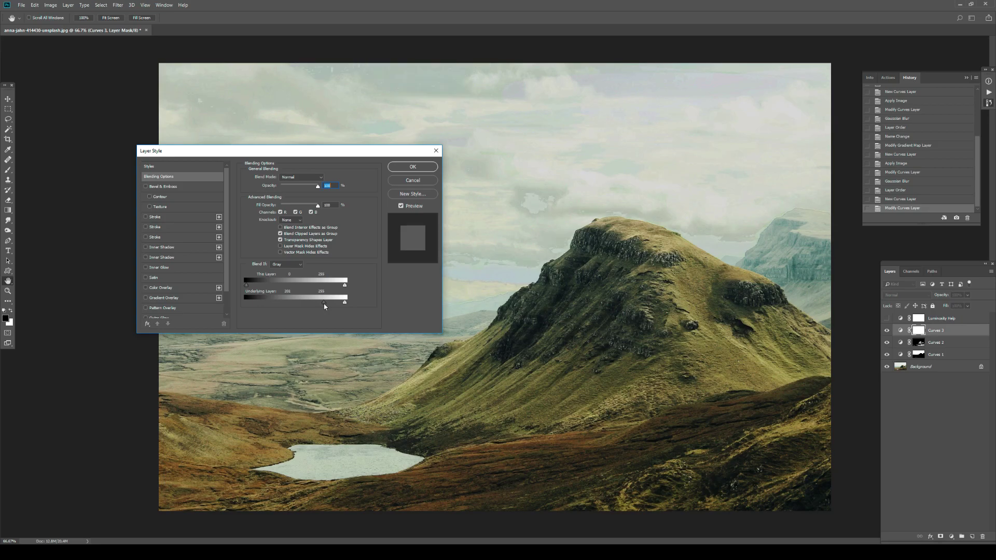
{"action": "left_click_drag", "start_coordinate": [324, 304], "coordinate": [318, 305]}
{"action": "left_click_drag", "start_coordinate": [292, 155], "coordinate": [719, 324]}
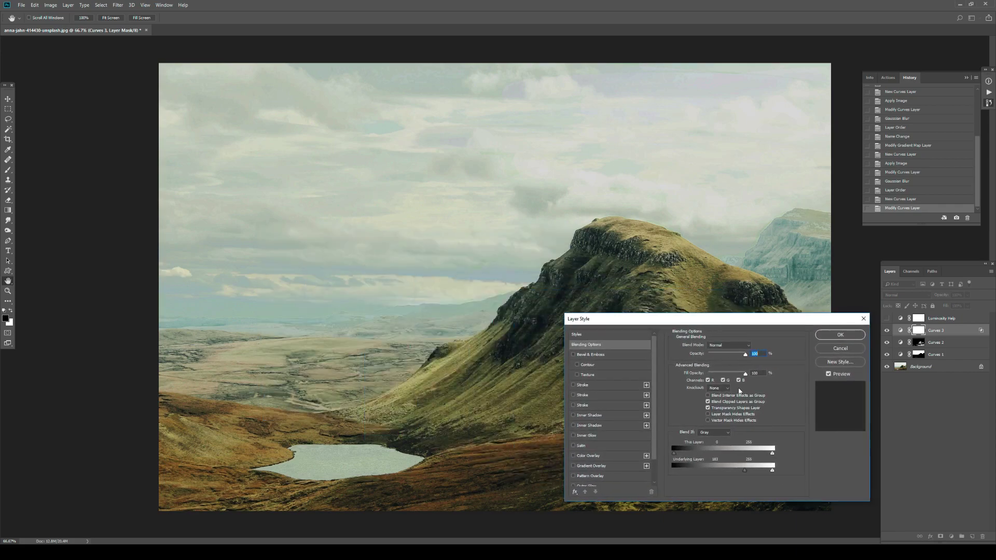
{"action": "left_click_drag", "start_coordinate": [745, 470], "coordinate": [765, 473]}
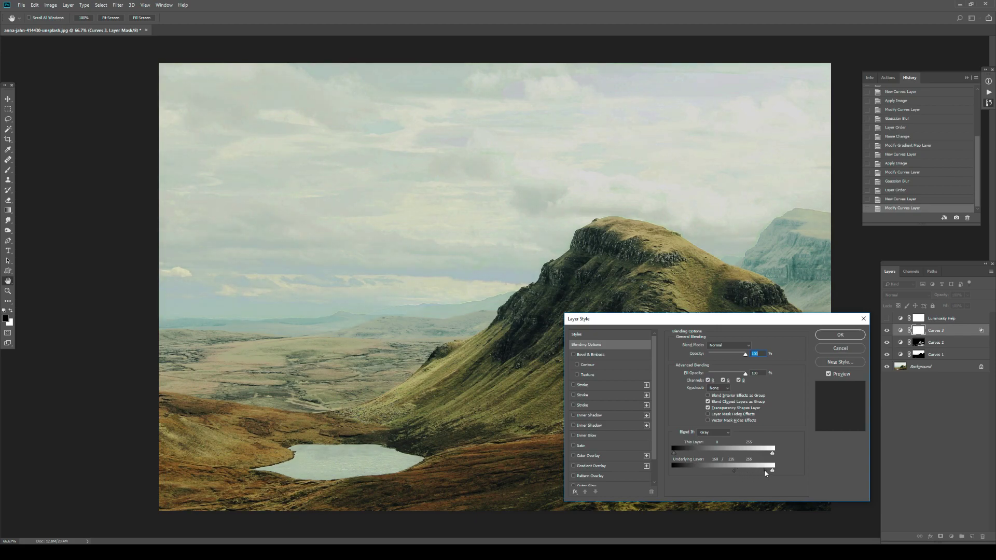
{"action": "left_click", "coordinate": [839, 336]}
Step: Toggle the visibility of Curves 3 to examine its effect on the bright areas
{"action": "left_click", "coordinate": [887, 331]}
{"action": "left_click", "coordinate": [887, 330]}
{"action": "left_click", "coordinate": [886, 332]}
{"action": "left_click", "coordinate": [886, 332]}
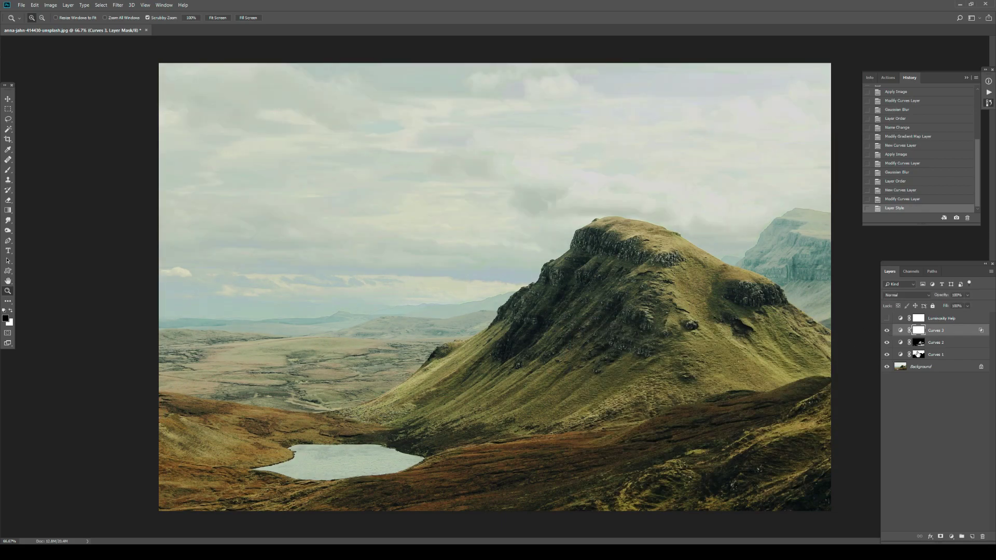
{"action": "double_click", "coordinate": [965, 332]}
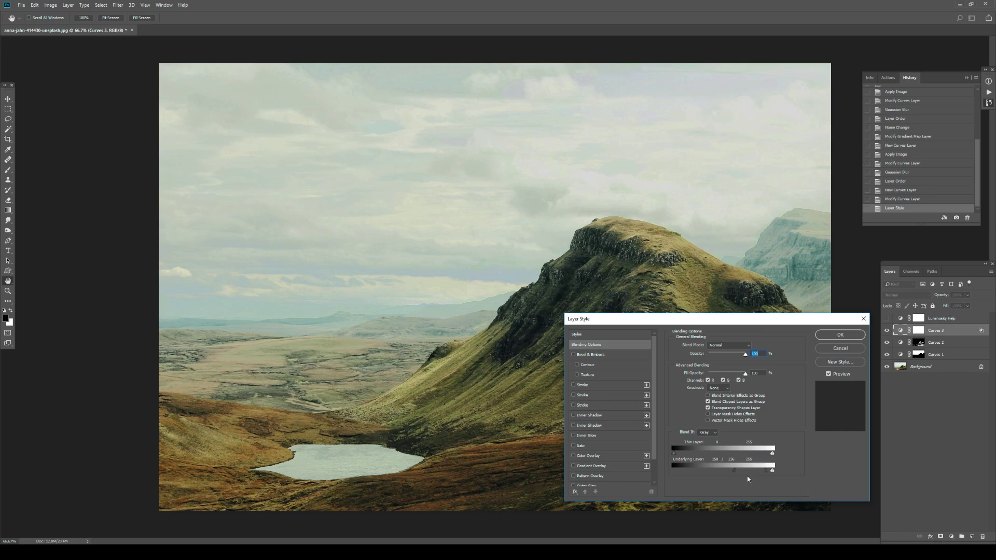
{"action": "mouse_move", "coordinate": [772, 474]}
{"action": "left_mouse_down"}
{"action": "mouse_move", "coordinate": [738, 472]}
{"action": "mouse_move", "coordinate": [772, 471]}
{"action": "left_mouse_up"}
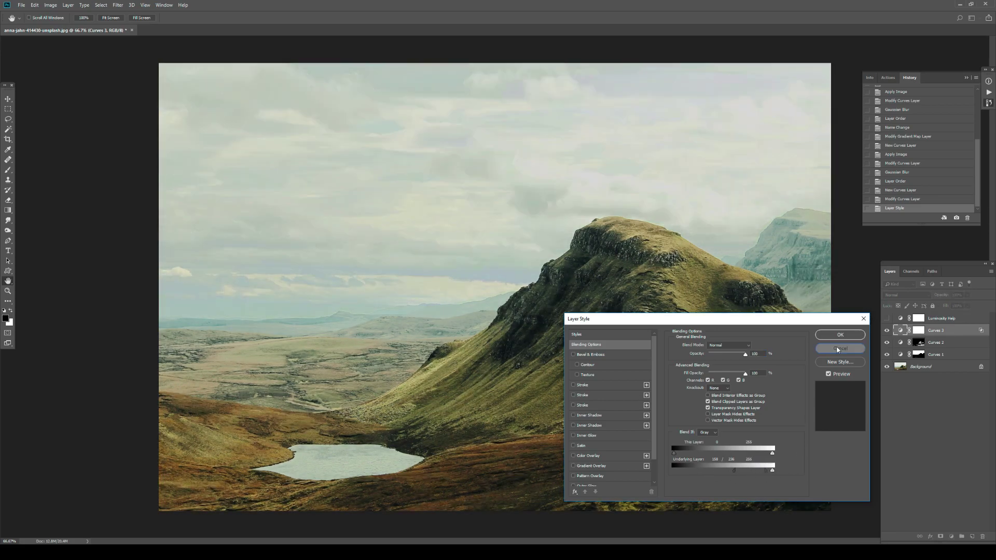
{"action": "left_click", "coordinate": [836, 349]}
Step: Toggle the visibility of Curves 1 to examine its effect on the sky and the lake
{"action": "left_click", "coordinate": [918, 345]}
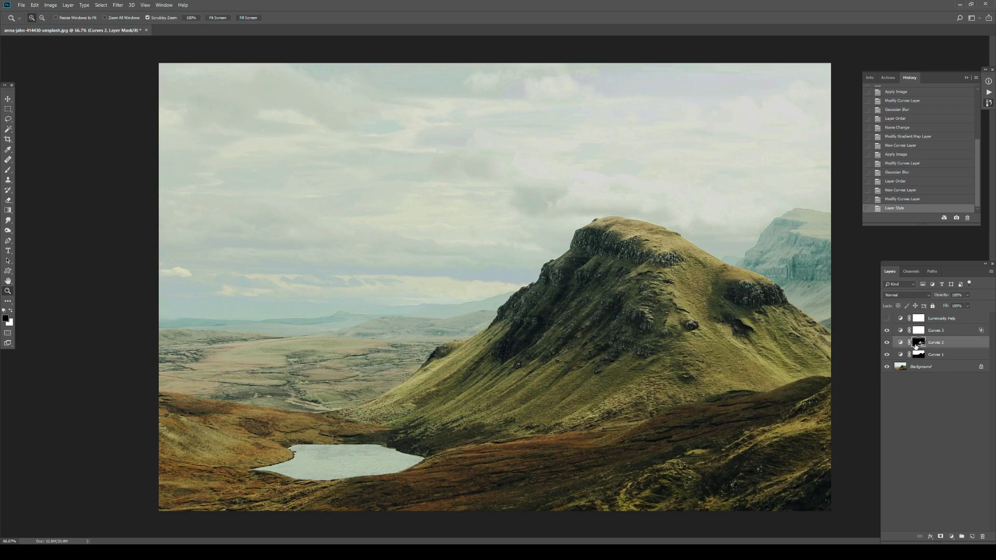
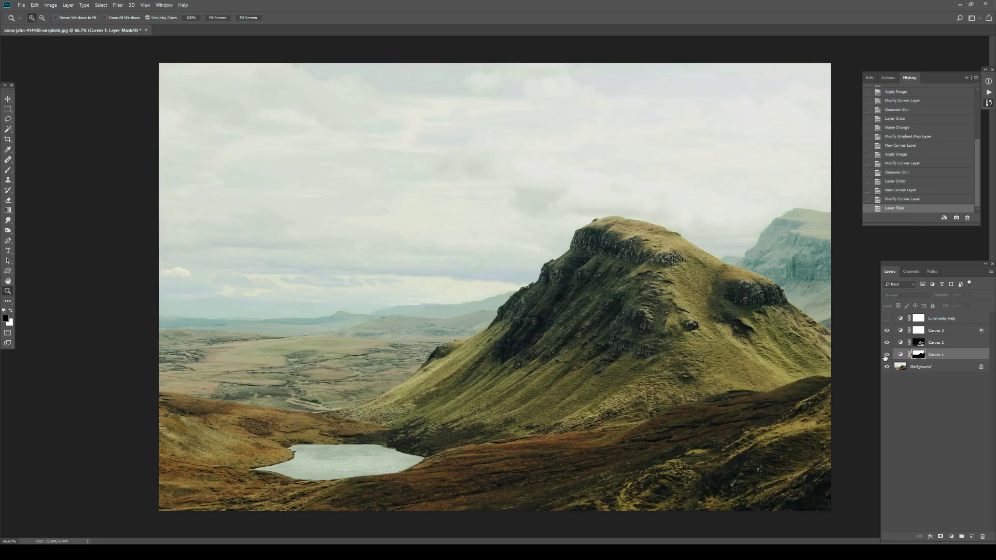
{"action": "left_click", "coordinate": [886, 355]}
{"action": "left_click", "coordinate": [887, 355]}
{"action": "left_click", "coordinate": [887, 355]}
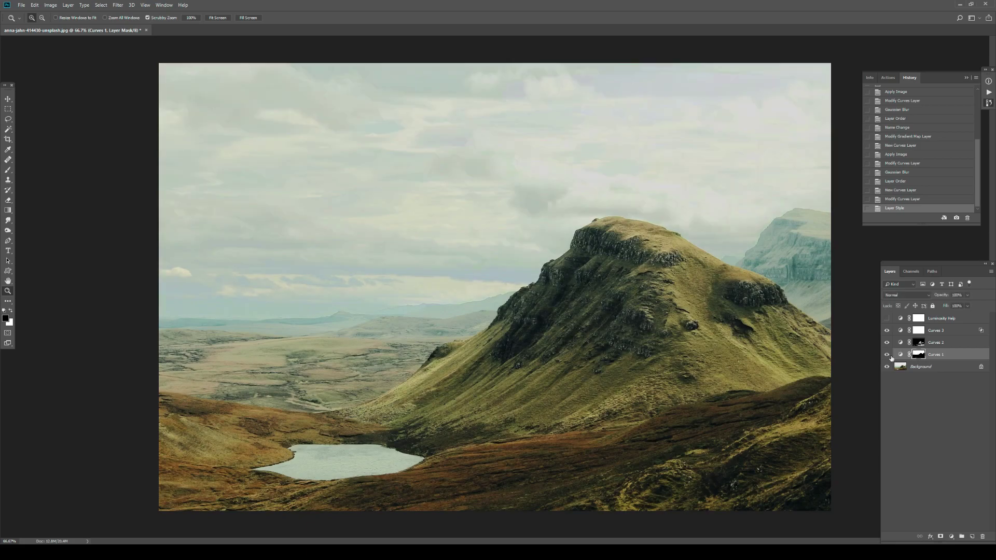
Step: Display the Curves 1 mask, paint the lake area black with a smaller brush, and return to the image view
{"action": "left_click", "coordinate": [921, 354], "text": "alt"}
{"action": "key", "text": "b"}
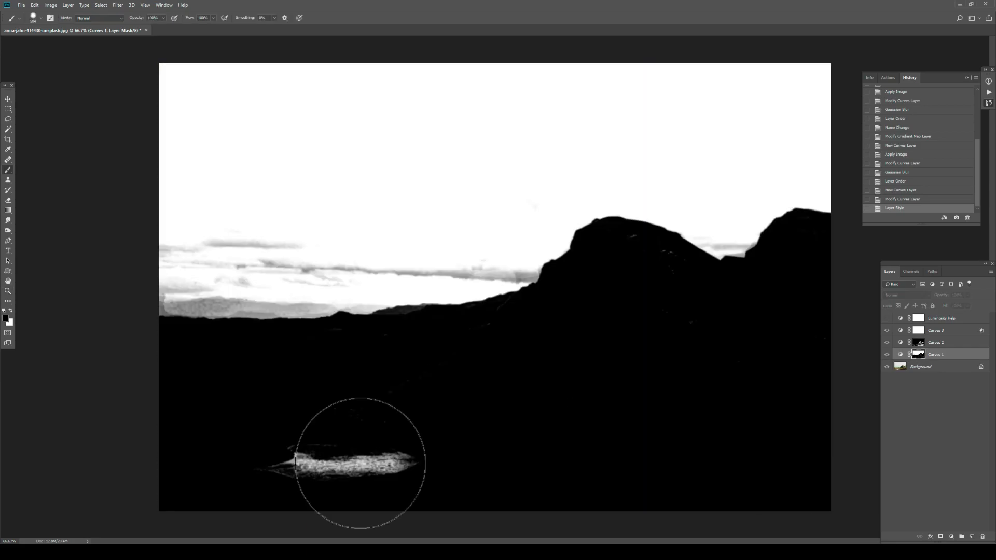
{"action": "left_click_drag", "start_coordinate": [410, 429], "coordinate": [378, 430]}
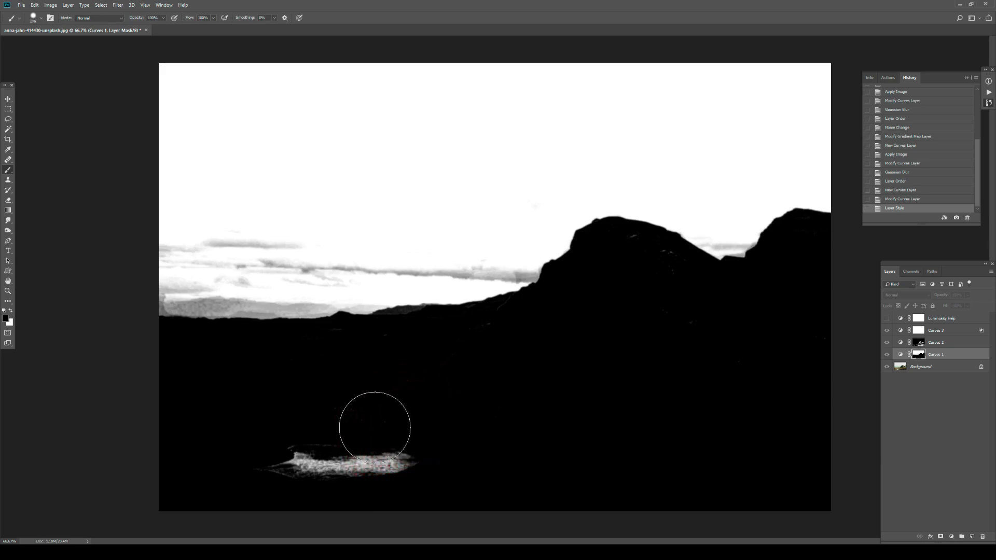
{"action": "left_click_drag", "start_coordinate": [434, 456], "coordinate": [251, 460]}
{"action": "left_click_drag", "start_coordinate": [397, 434], "coordinate": [344, 438]}
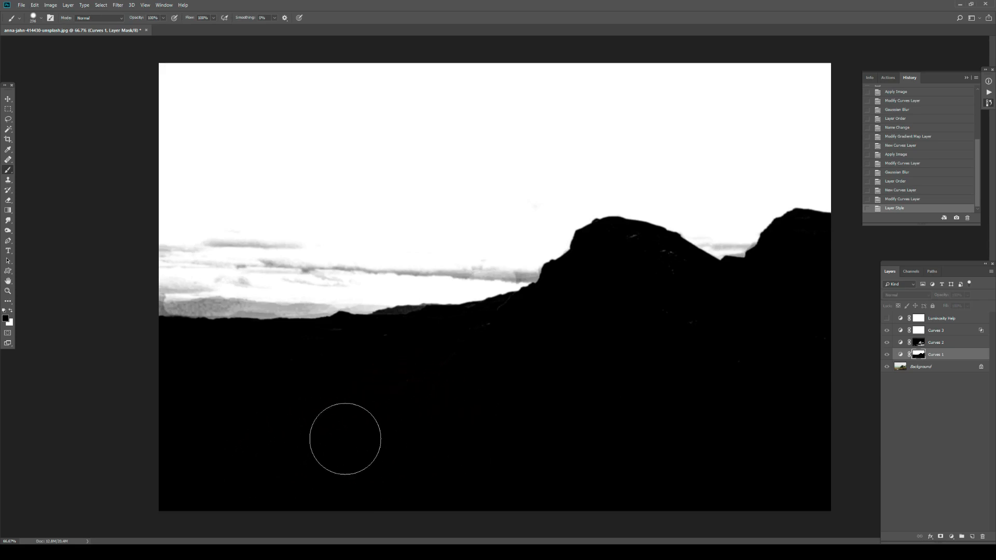
{"action": "left_click", "coordinate": [917, 357], "text": "alt"}
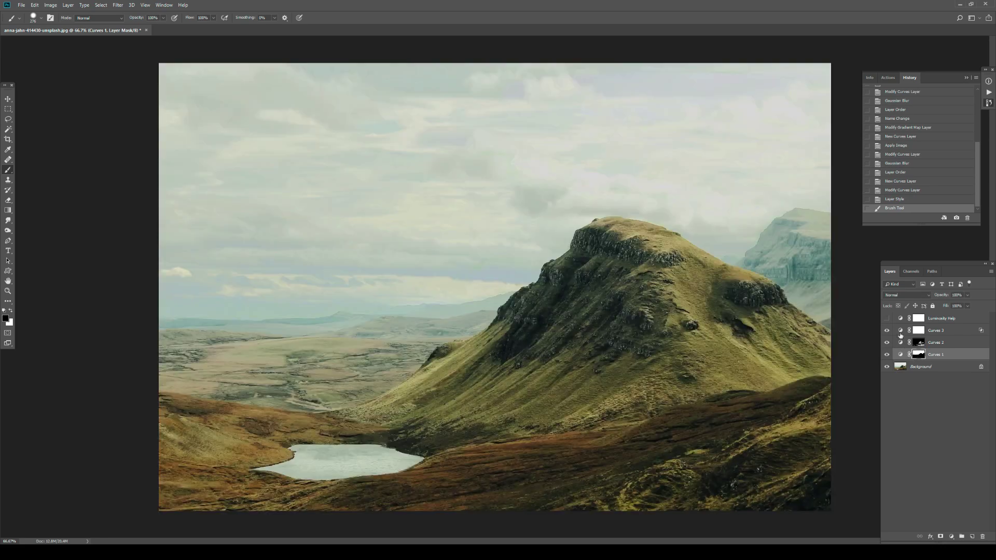
Step: Step between the history states before and after the Layer Style and Brush Tool edits to compare their effect
{"action": "left_click", "coordinate": [902, 192]}
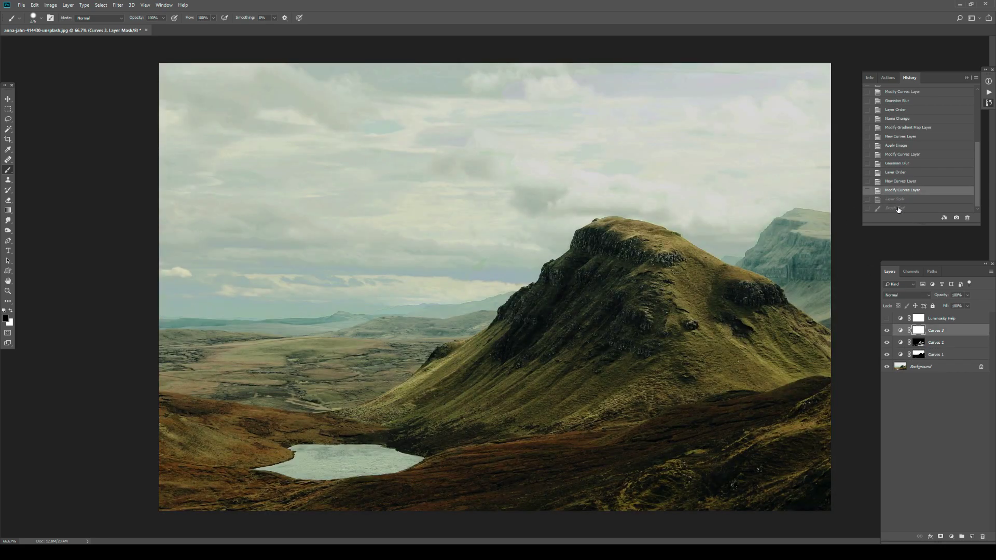
{"action": "left_click", "coordinate": [901, 200]}
{"action": "left_click", "coordinate": [901, 208]}
{"action": "left_click", "coordinate": [901, 201]}
{"action": "left_click", "coordinate": [901, 208]}
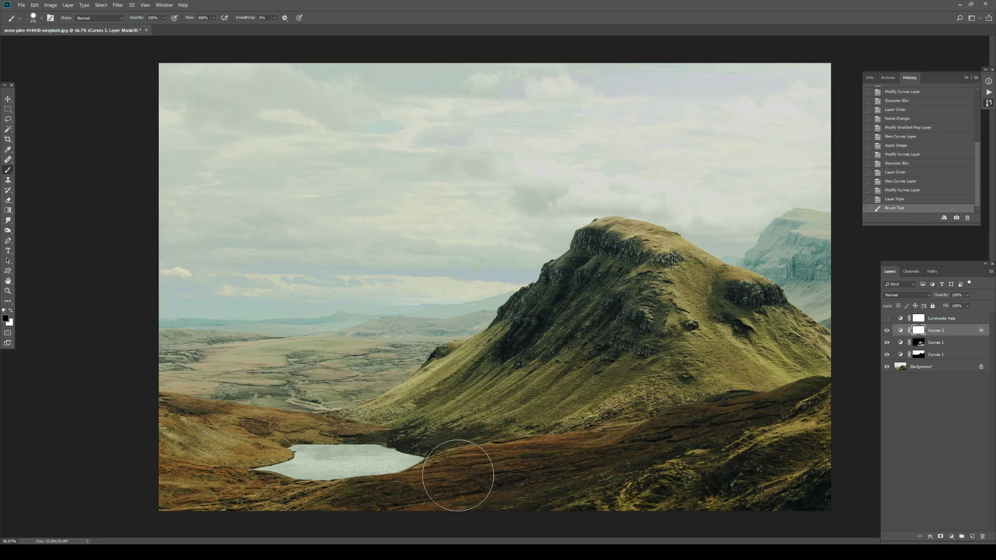
Step: Select the Luminosity Help layer
{"action": "left_click", "coordinate": [955, 318]}
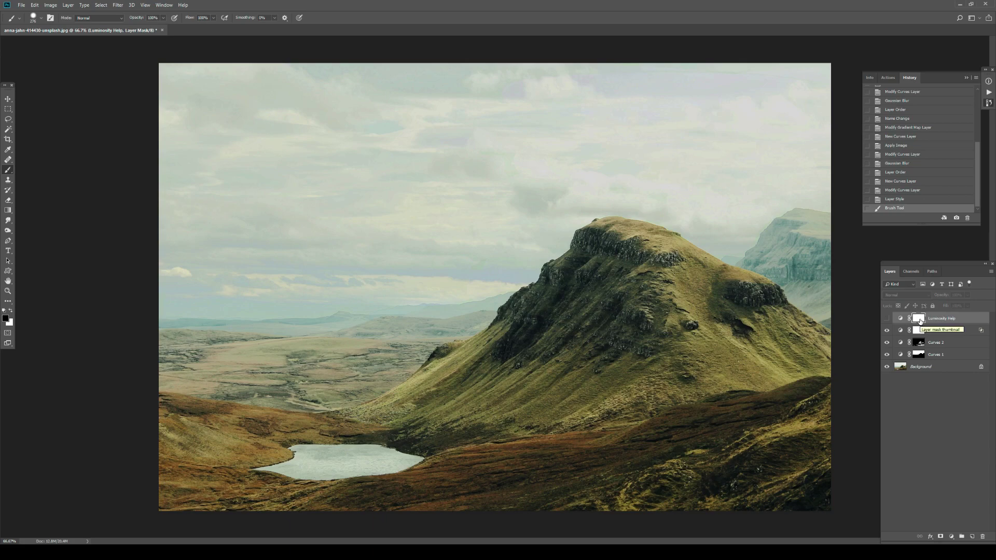
Step: Show the Luminosity Help layer and move its gradient's black stop to 81% and its white stop to about 53%
{"action": "left_click", "coordinate": [887, 318]}
{"action": "double_click", "coordinate": [902, 318]}
{"action": "left_click", "coordinate": [152, 194]}
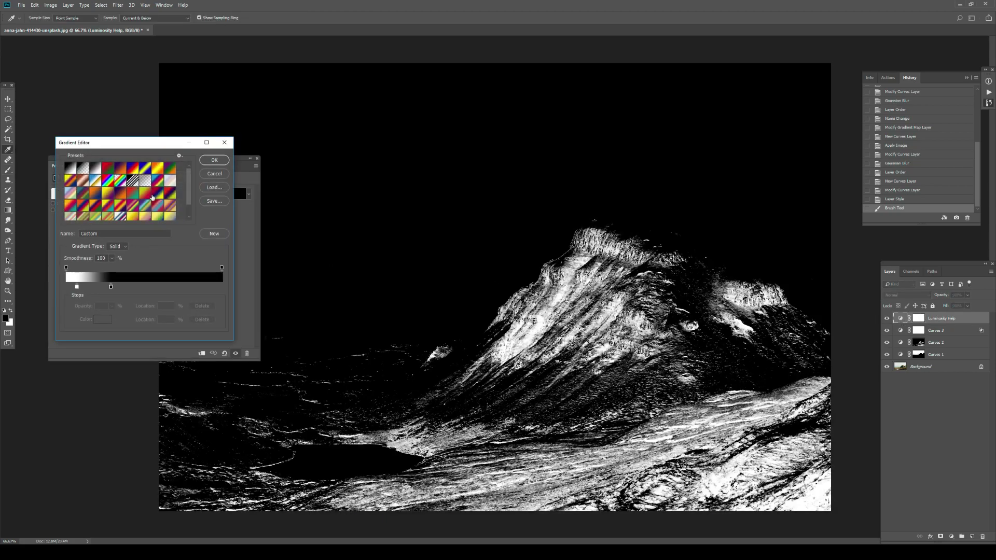
{"action": "left_click_drag", "start_coordinate": [114, 142], "coordinate": [244, 153]}
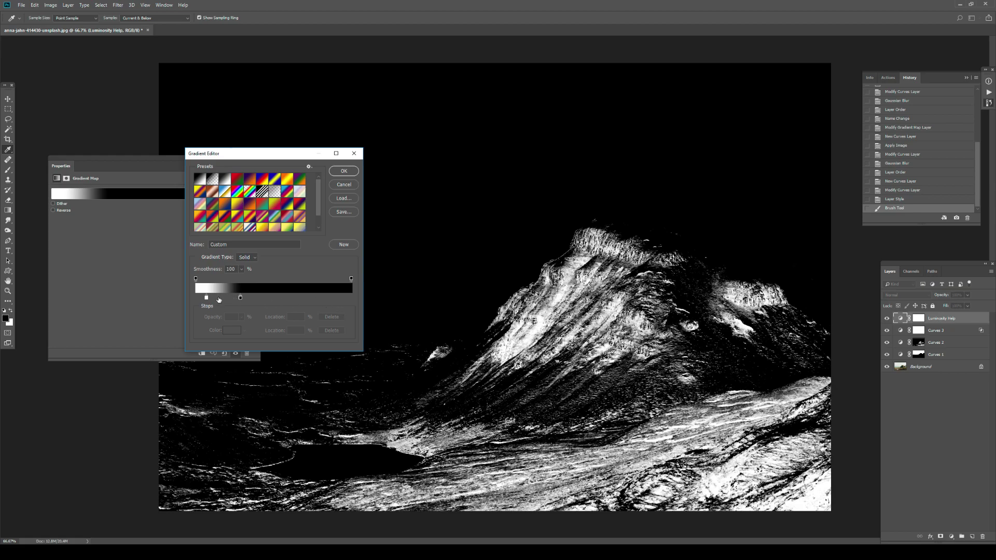
{"action": "scroll", "coordinate": [260, 203], "scroll_direction": "down", "scroll_amount": 1}
{"action": "scroll", "coordinate": [272, 215], "scroll_direction": "up", "scroll_amount": 1}
{"action": "left_click_drag", "start_coordinate": [215, 153], "coordinate": [179, 125]}
{"action": "left_click", "coordinate": [256, 160]}
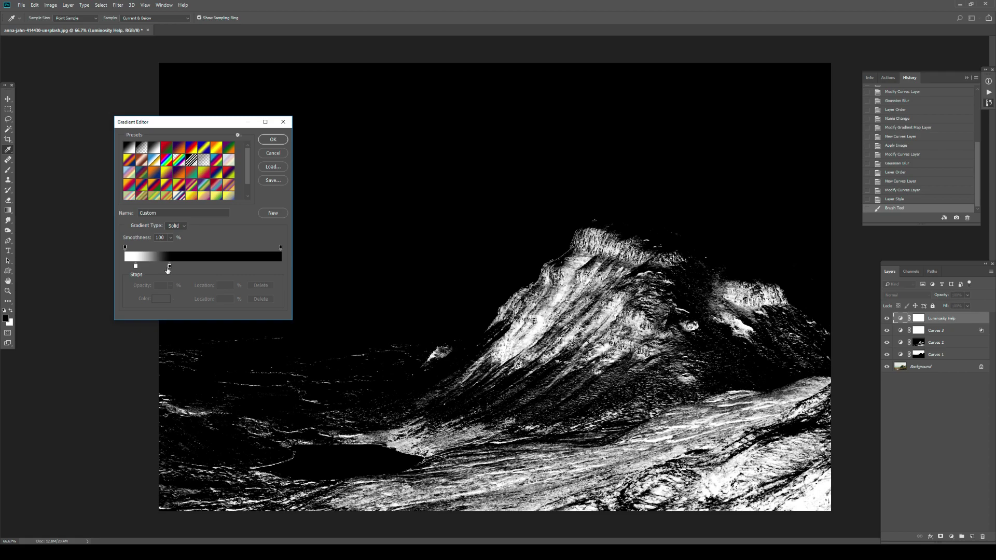
{"action": "left_click_drag", "start_coordinate": [168, 270], "coordinate": [251, 269]}
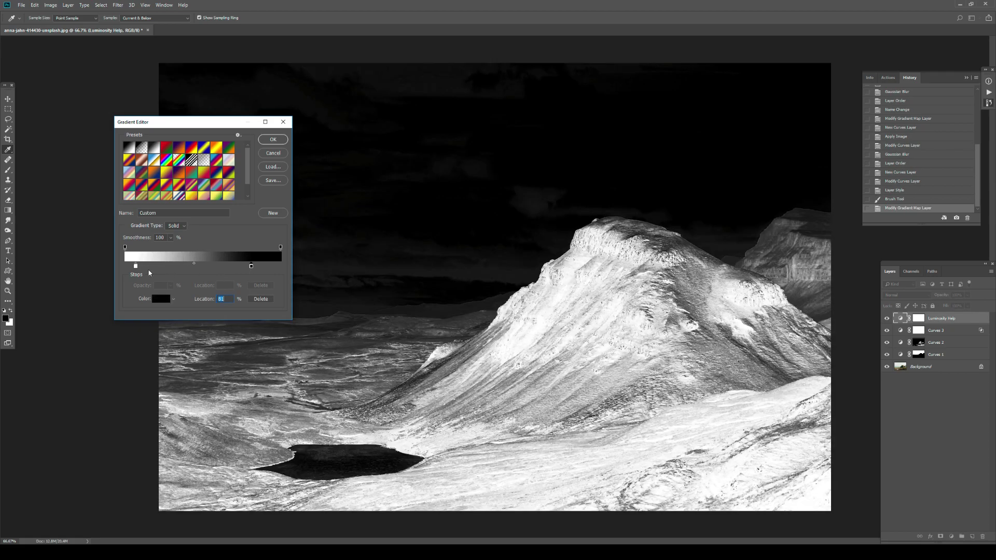
{"action": "left_click", "coordinate": [136, 267]}
{"action": "left_click_drag", "start_coordinate": [136, 268], "coordinate": [209, 271]}
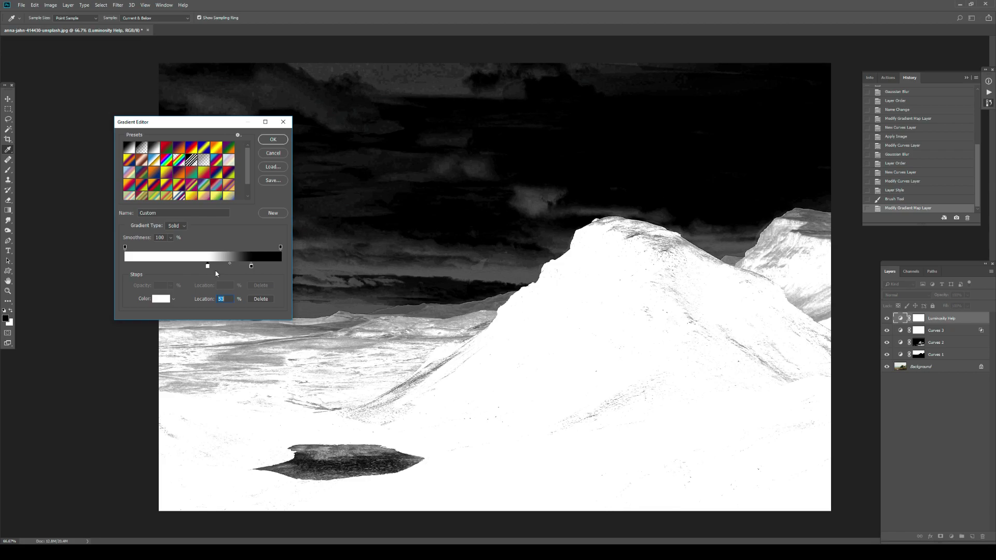
Step: Add a black stop at 17% on the shadow end of the gradient to isolate the midtones
{"action": "left_click", "coordinate": [150, 266]}
{"action": "left_click", "coordinate": [160, 299]}
{"action": "left_click", "coordinate": [523, 326]}
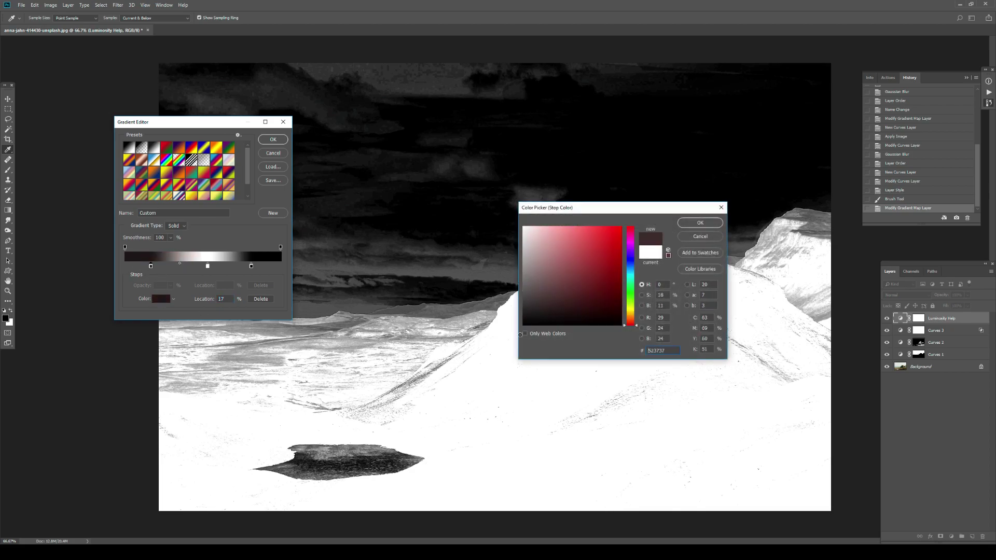
{"action": "left_click", "coordinate": [700, 223]}
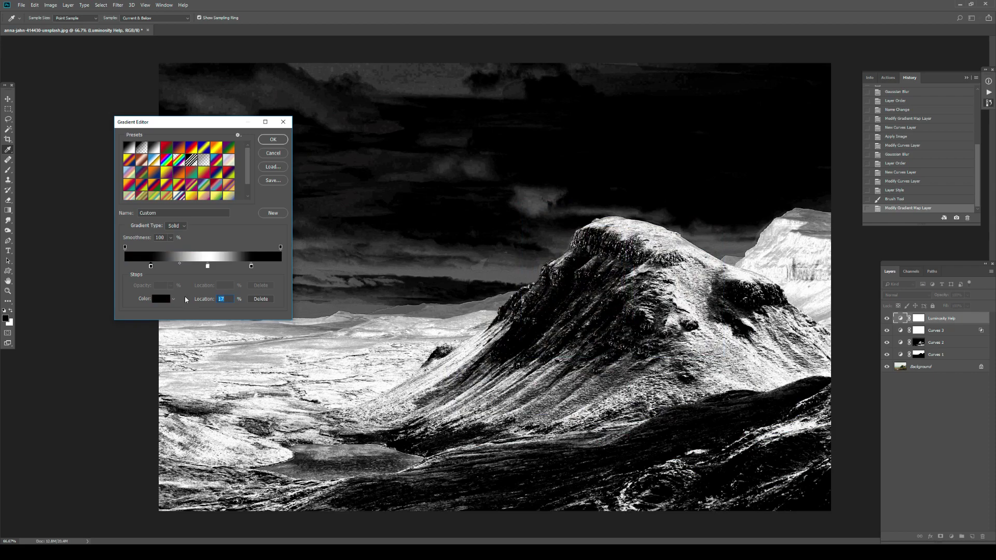
Step: Narrow the midtone range with the highlight-side black stop at 73%, the white stop at 47% and the shadow stop closer in, and accept the gradient
{"action": "left_click_drag", "start_coordinate": [208, 267], "coordinate": [239, 269]}
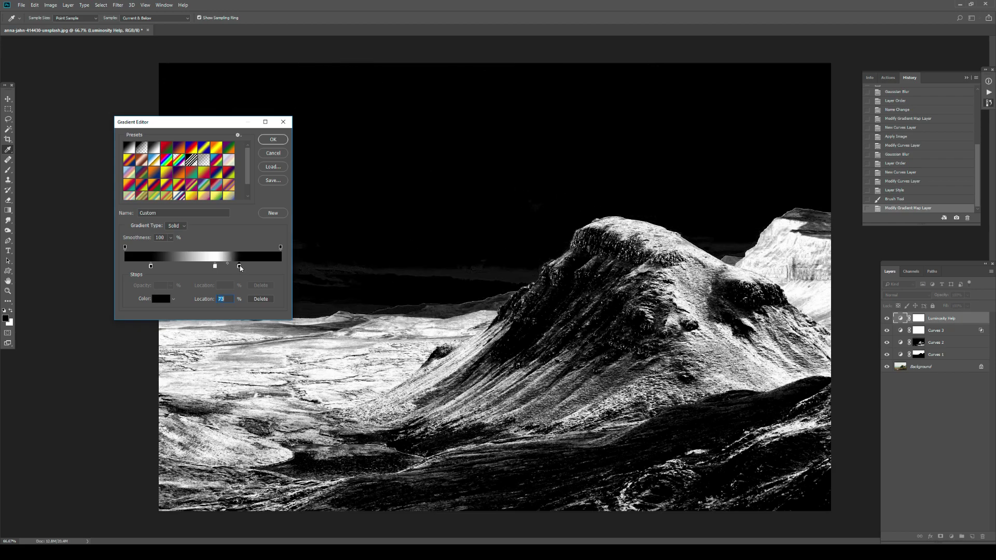
{"action": "left_click_drag", "start_coordinate": [152, 267], "coordinate": [198, 267]}
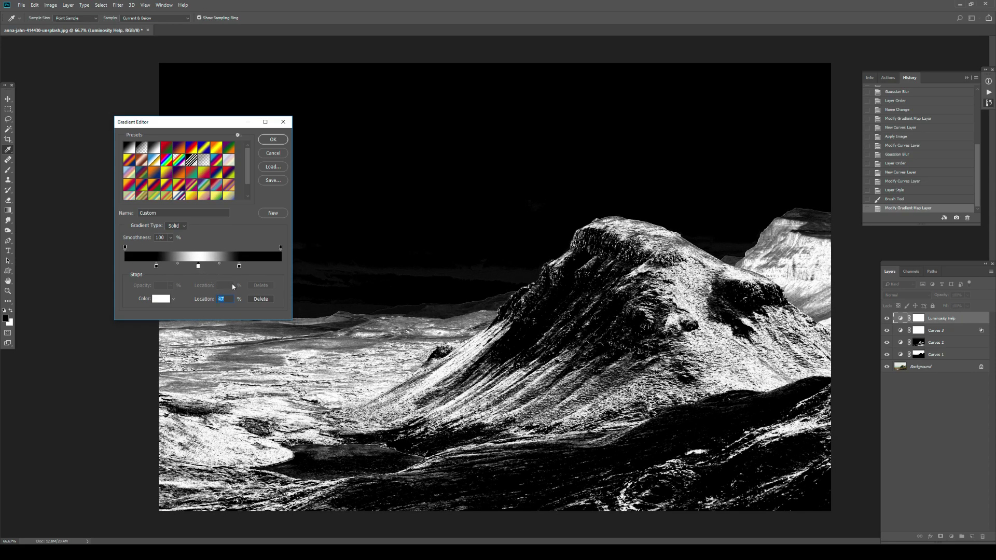
{"action": "left_click", "coordinate": [273, 140]}
{"action": "key", "text": "b"}
{"action": "left_click", "coordinate": [470, 353]}
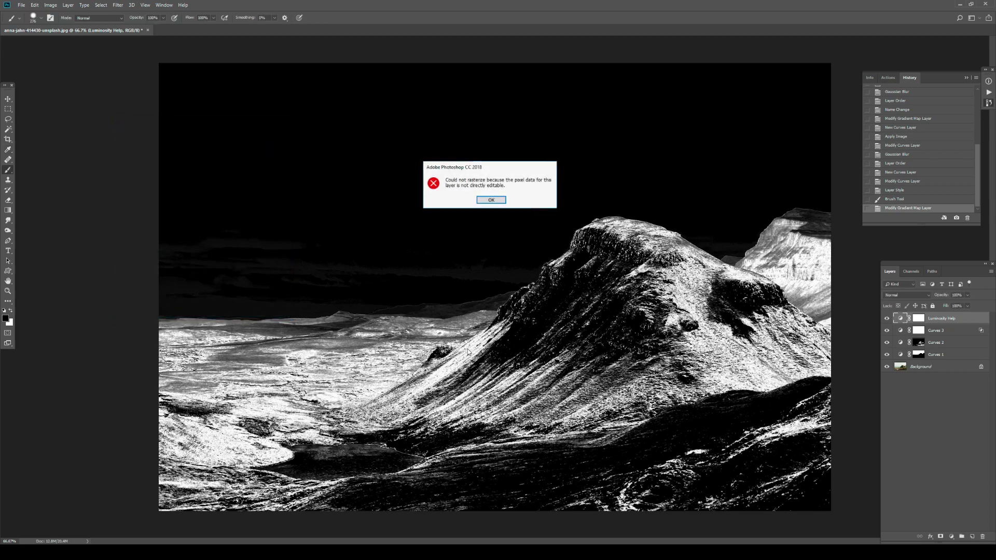
{"action": "key", "text": "Return"}
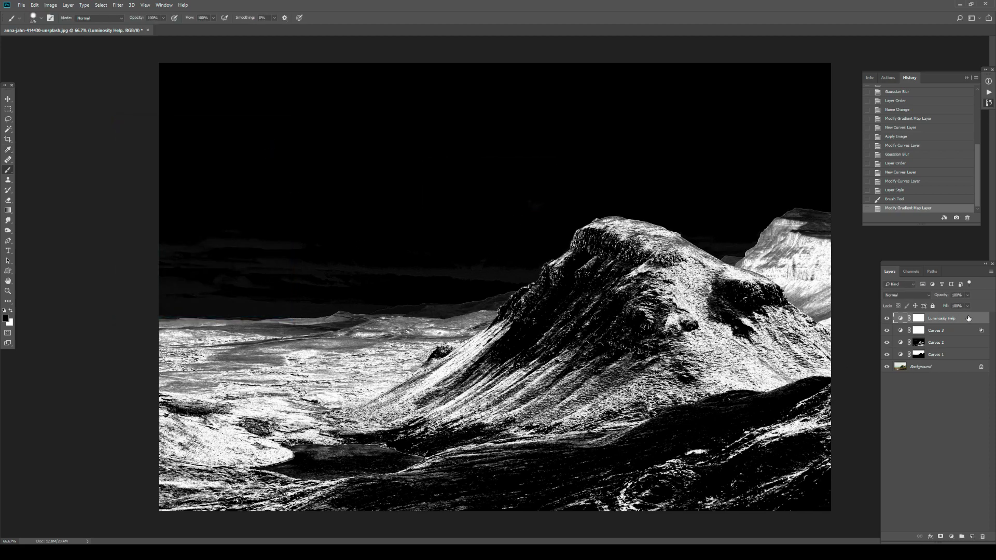
Step: Add a Color Balance layer above Luminosity Help, fill its mask with Apply Image, and hide the Luminosity Help layer
{"action": "left_click", "coordinate": [952, 537]}
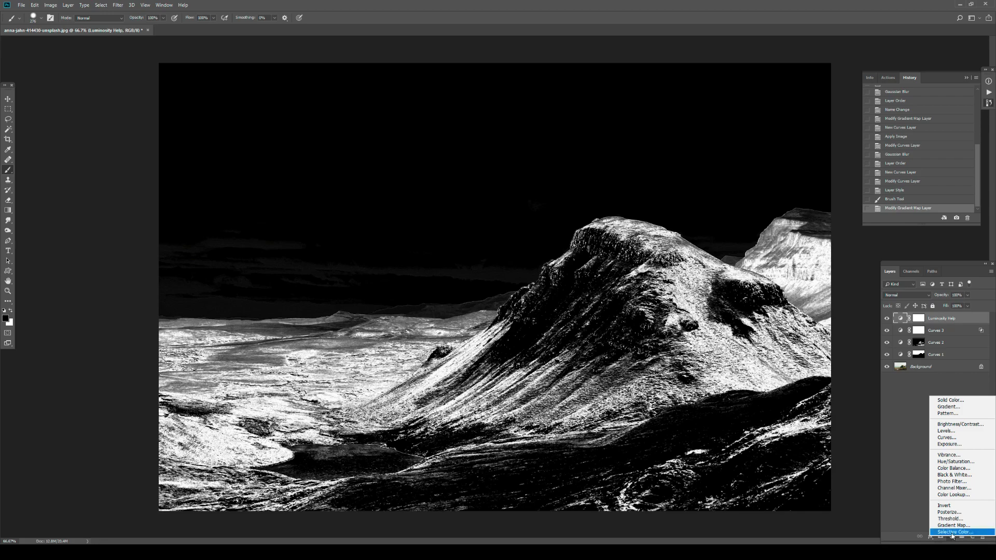
{"action": "left_click", "coordinate": [957, 468]}
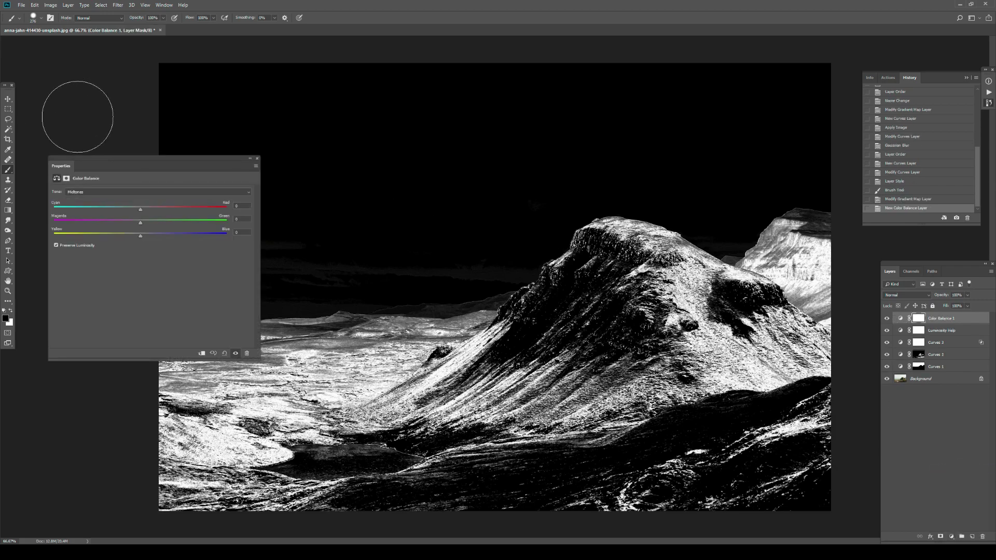
{"action": "left_click", "coordinate": [49, 5]}
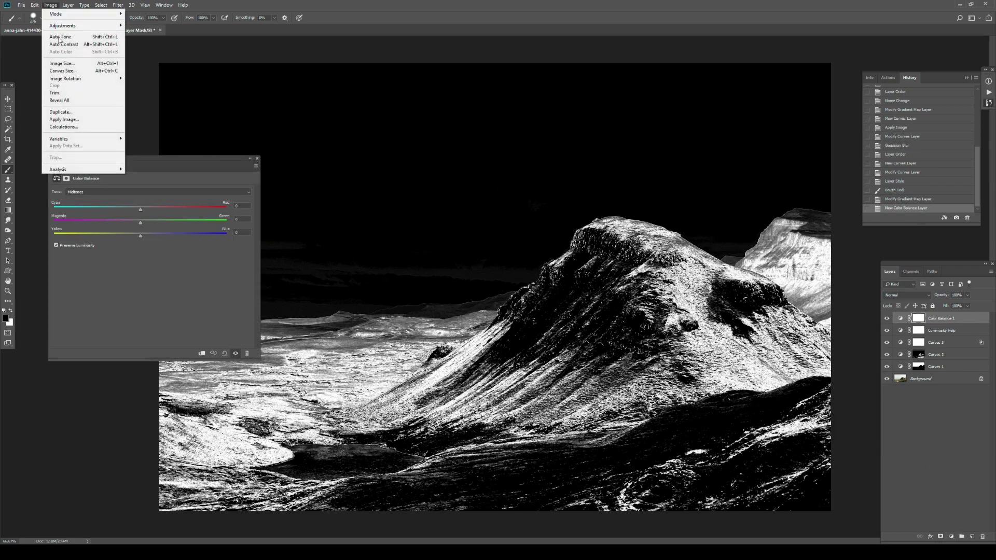
{"action": "left_click", "coordinate": [65, 121]}
{"action": "left_click", "coordinate": [481, 134]}
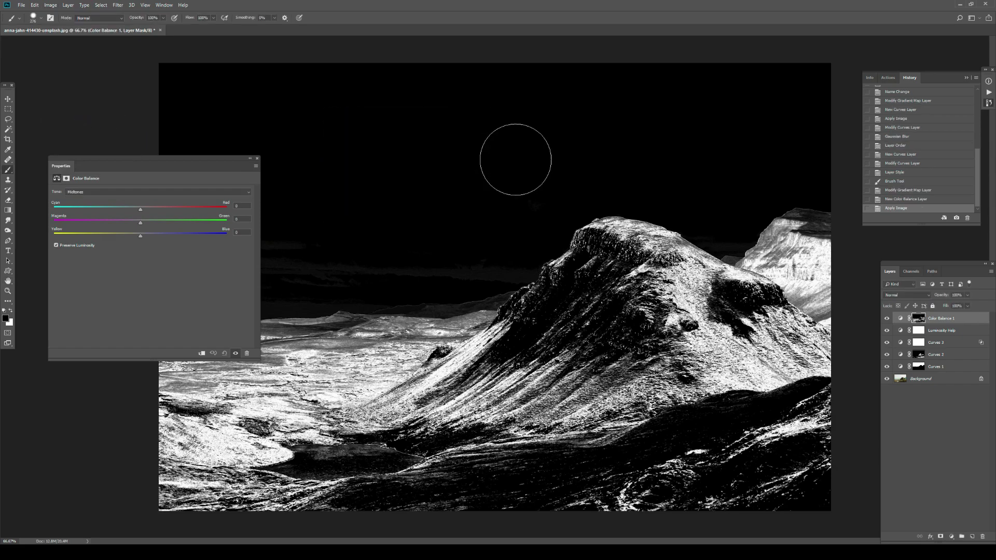
{"action": "left_click", "coordinate": [887, 331]}
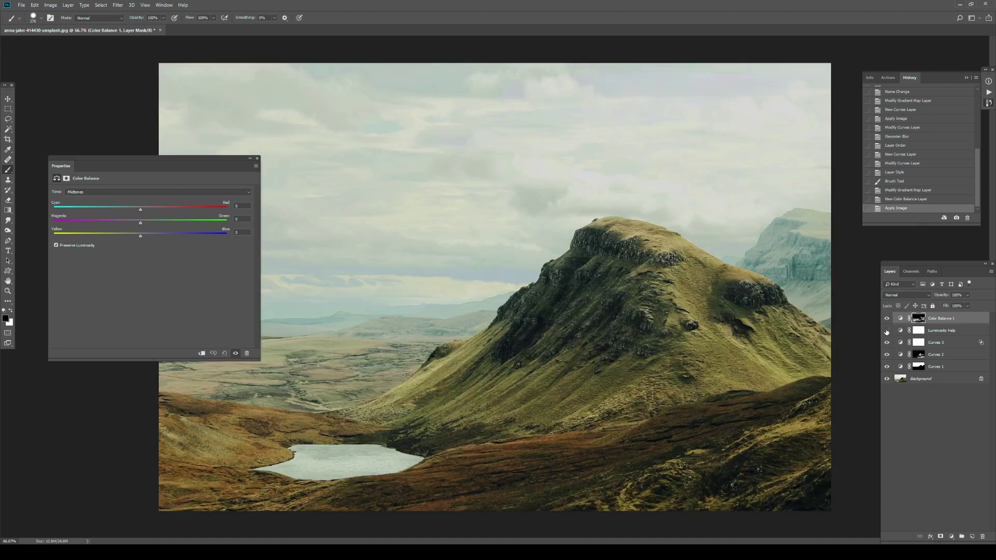
Step: Display the Color Balance 1 mask and soften it with a Gaussian Blur while checking the detail near the mountain's foot
{"action": "left_click", "coordinate": [918, 319], "text": "alt"}
{"action": "key", "text": "z"}
{"action": "left_click", "coordinate": [465, 369]}
{"action": "left_click", "coordinate": [465, 369]}
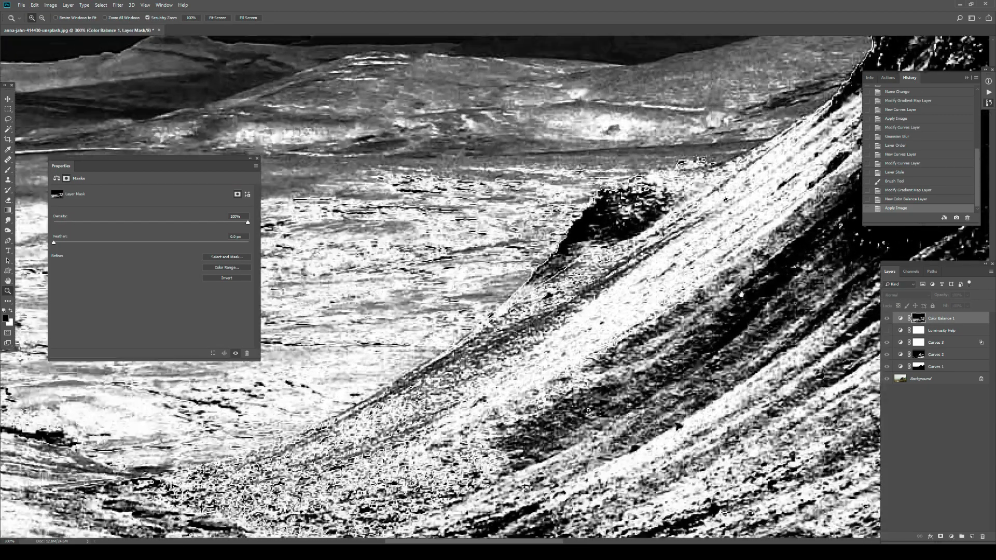
{"action": "left_click", "coordinate": [321, 92], "text": "alt"}
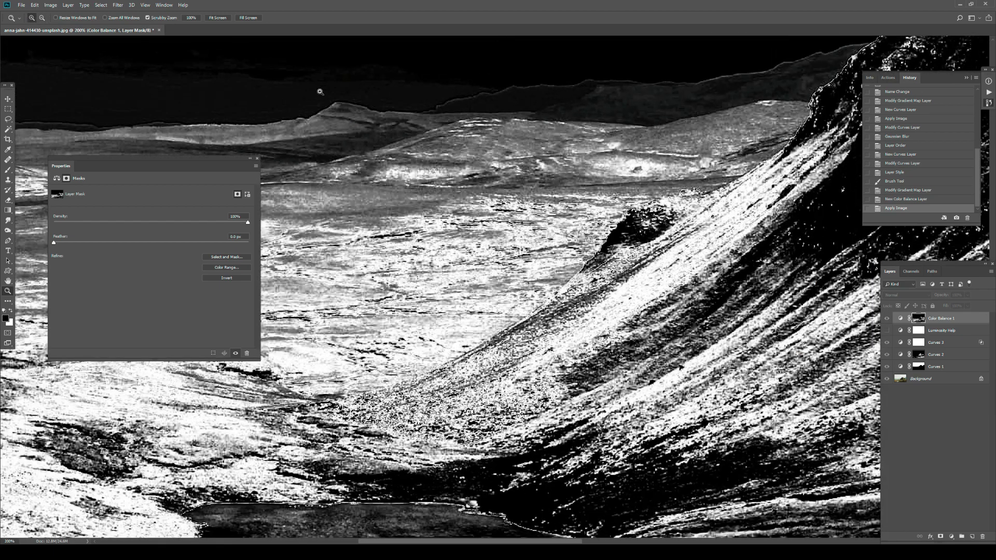
{"action": "left_click", "coordinate": [118, 5]}
{"action": "mouse_move", "coordinate": [164, 96]}
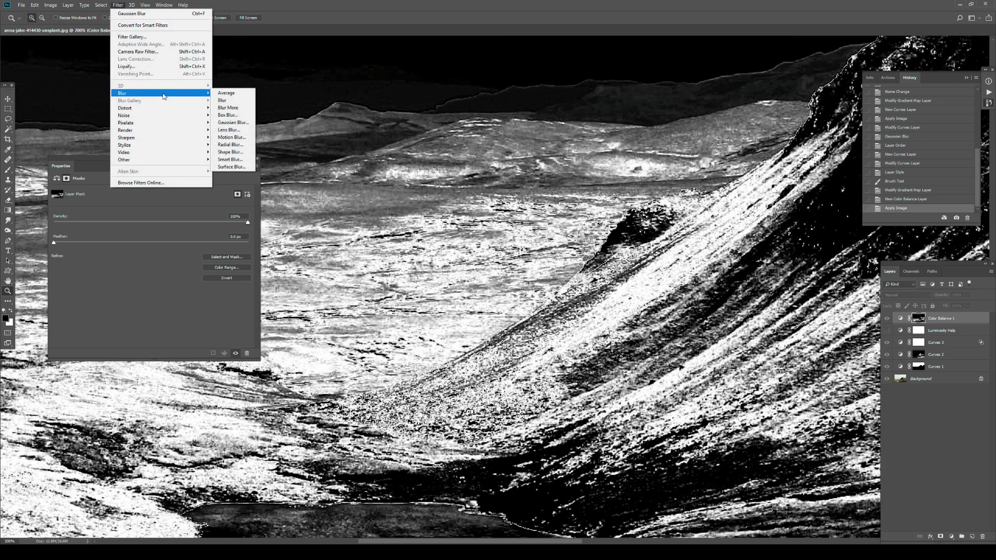
{"action": "left_click", "coordinate": [233, 122]}
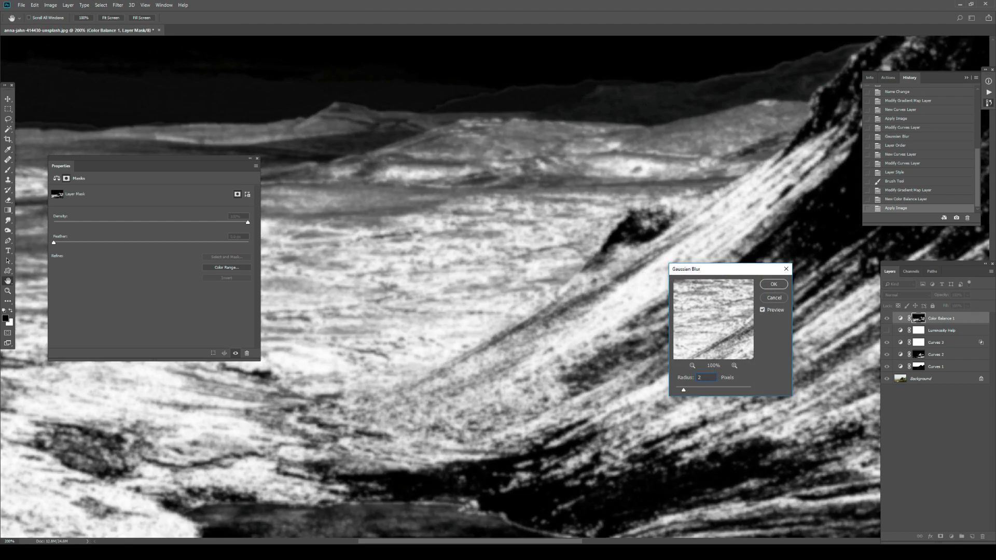
{"action": "key", "text": "Up"}
{"action": "key", "text": "Return"}
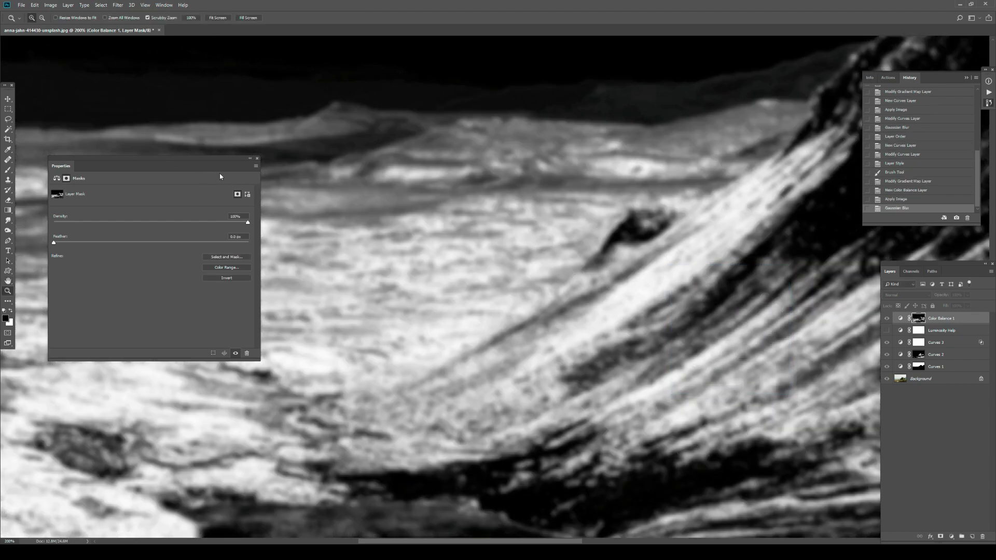
Step: Return to the image view and set the Color Balance 1 midtones to red +20, green about +35 and yellow -20
{"action": "left_click", "coordinate": [258, 159]}
{"action": "left_click", "coordinate": [715, 292], "text": "alt"}
{"action": "left_click", "coordinate": [715, 292], "text": "alt"}
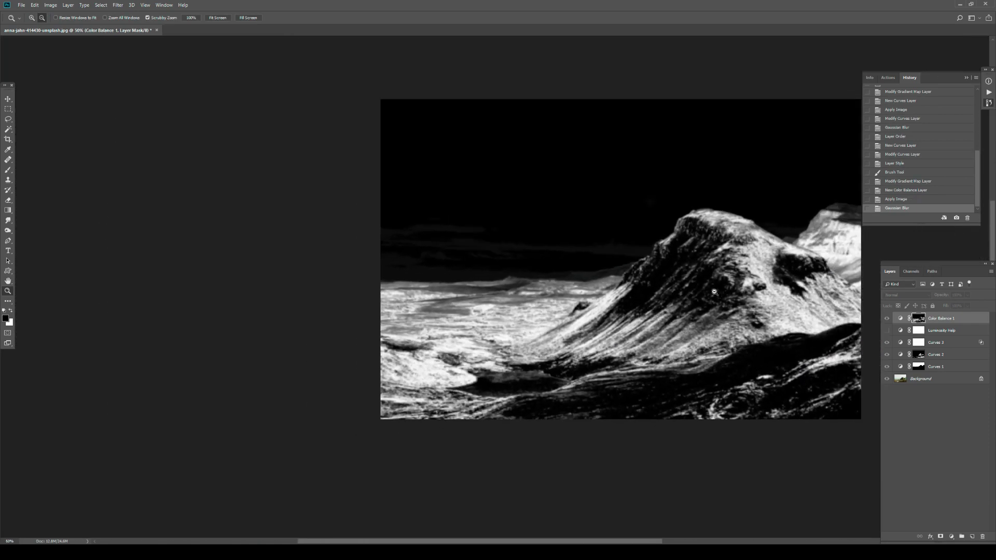
{"action": "key", "text": "ctrl+plus"}
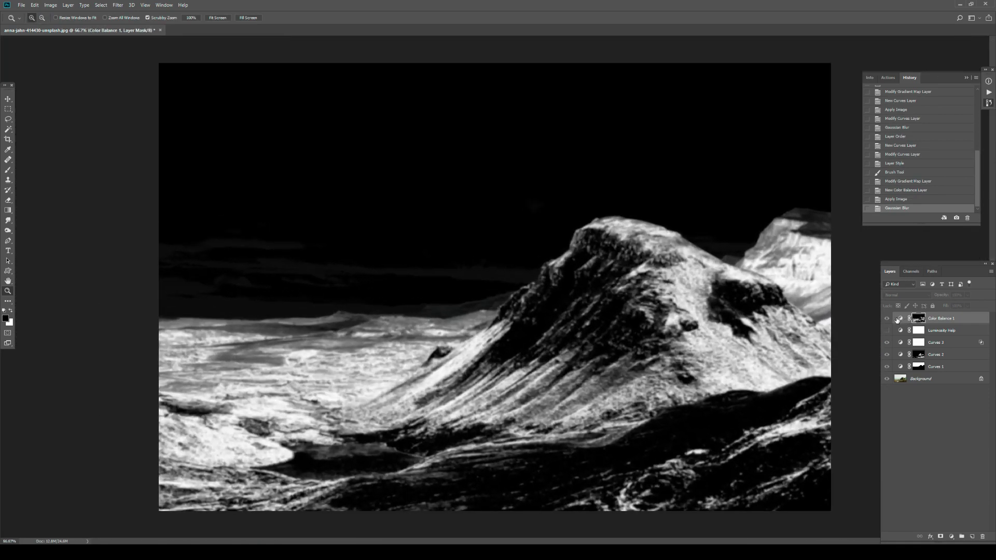
{"action": "double_click", "coordinate": [903, 319]}
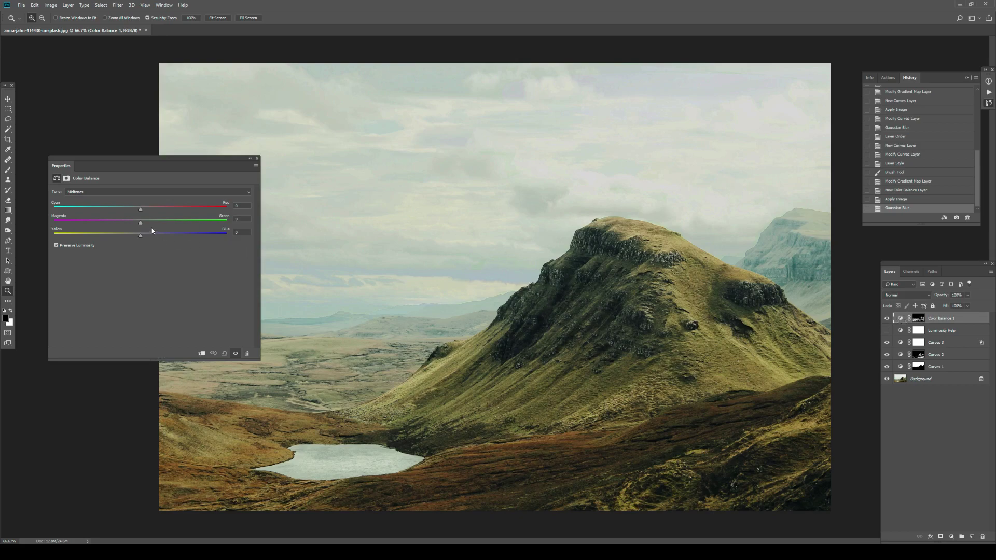
{"action": "left_click", "coordinate": [86, 192]}
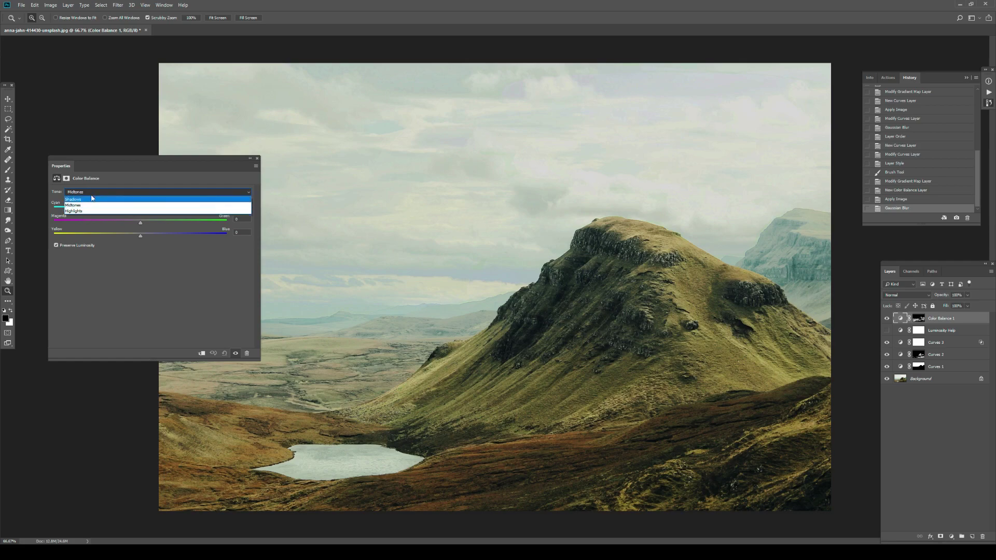
{"action": "left_click", "coordinate": [97, 194]}
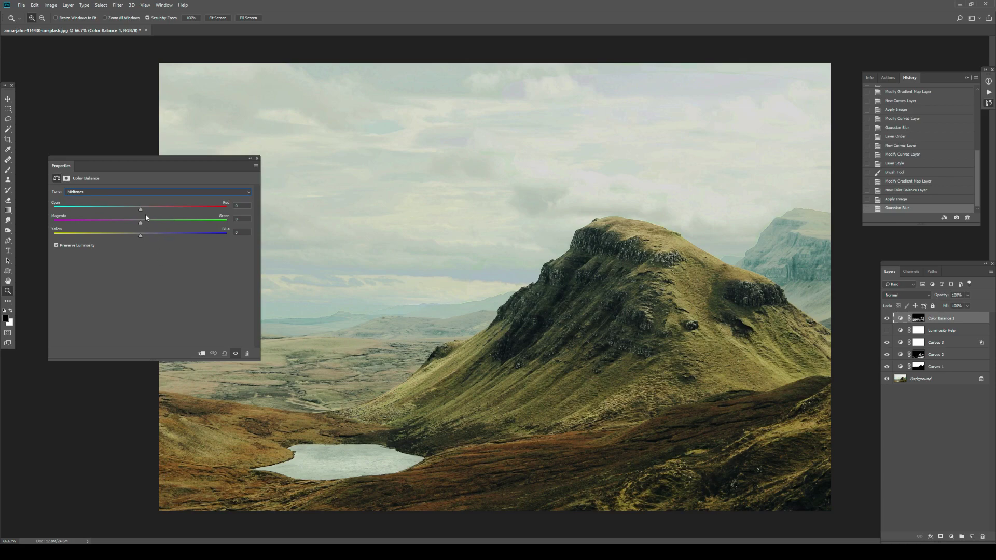
{"action": "mouse_move", "coordinate": [140, 209]}
{"action": "left_mouse_down"}
{"action": "mouse_move", "coordinate": [132, 210]}
{"action": "mouse_move", "coordinate": [163, 211]}
{"action": "mouse_move", "coordinate": [142, 210]}
{"action": "left_mouse_up"}
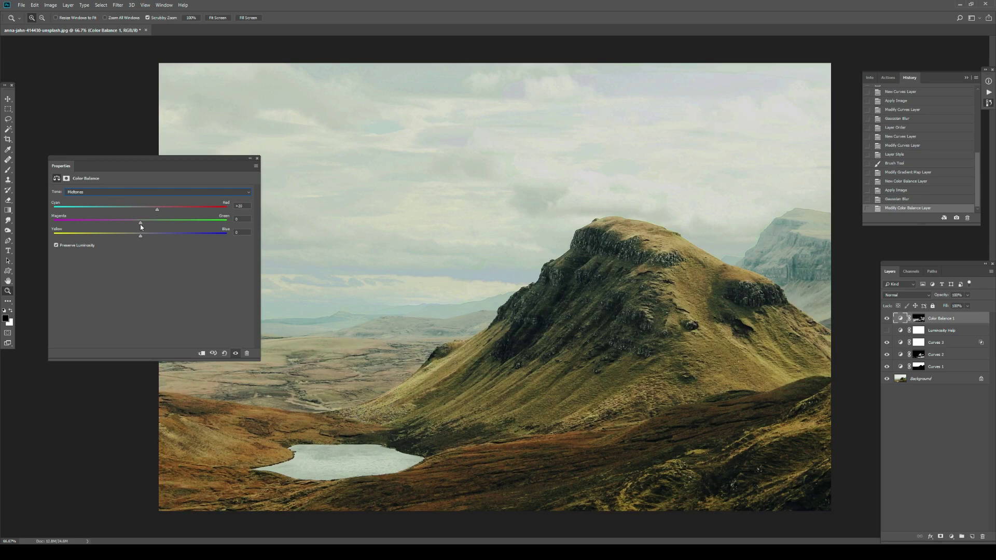
{"action": "left_click_drag", "start_coordinate": [142, 239], "coordinate": [174, 223]}
{"action": "left_click_drag", "start_coordinate": [116, 239], "coordinate": [171, 225]}
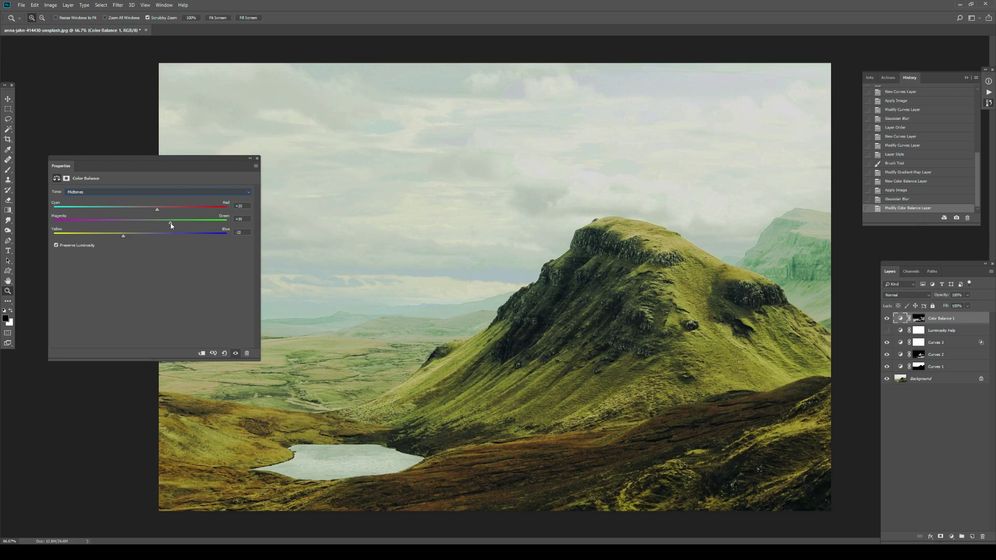
{"action": "left_click", "coordinate": [258, 159]}
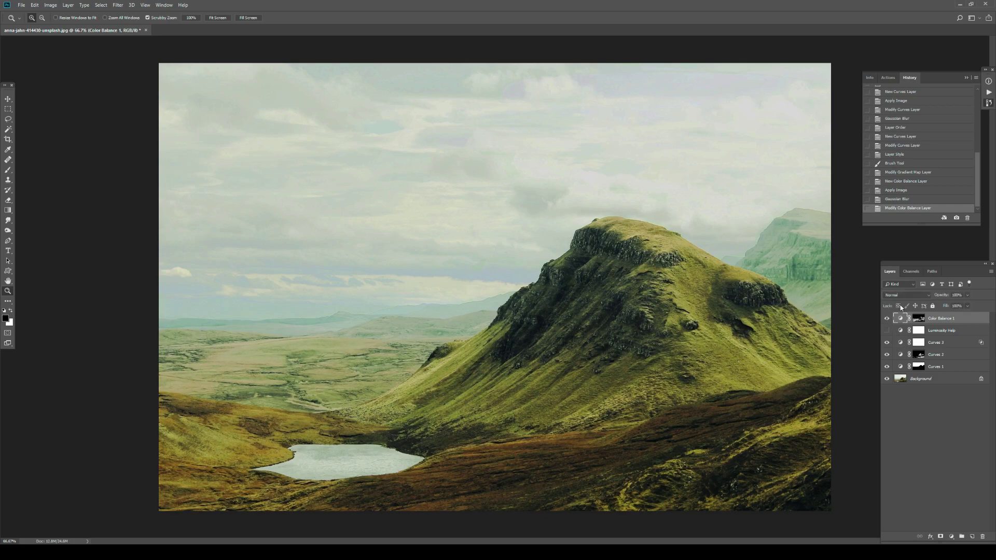
Step: Set the Color Balance 1 blend mode to Color and compare the image with all adjustments hidden and shown
{"action": "left_click", "coordinate": [905, 295]}
{"action": "left_click", "coordinate": [894, 474]}
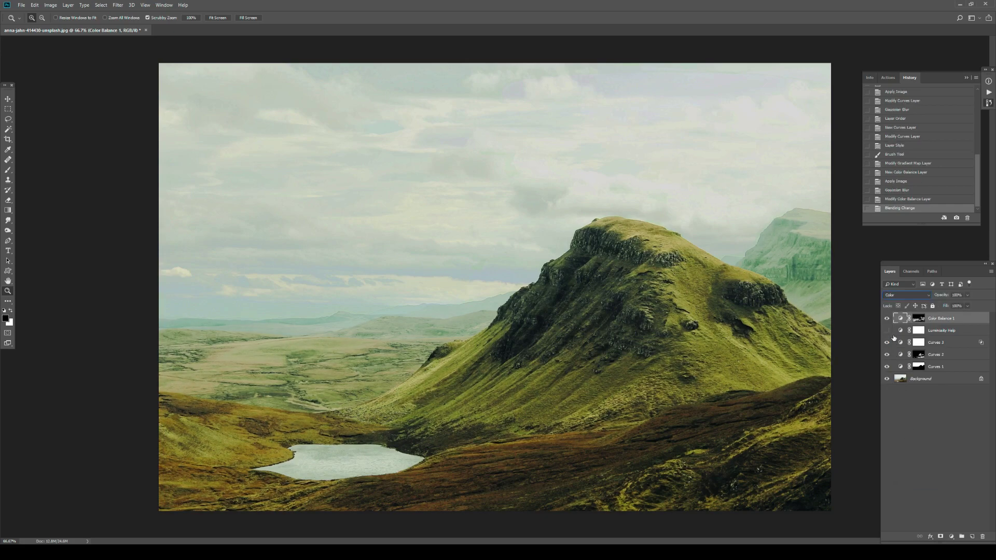
{"action": "left_click", "coordinate": [888, 380], "text": "alt"}
{"action": "left_click", "coordinate": [887, 379], "text": "alt"}
Step: Load the Color Balance 1 mask as a selection, create a Curves layer from it, and pull the curve's midpoint down slightly
{"action": "left_click", "coordinate": [920, 321], "text": "ctrl"}
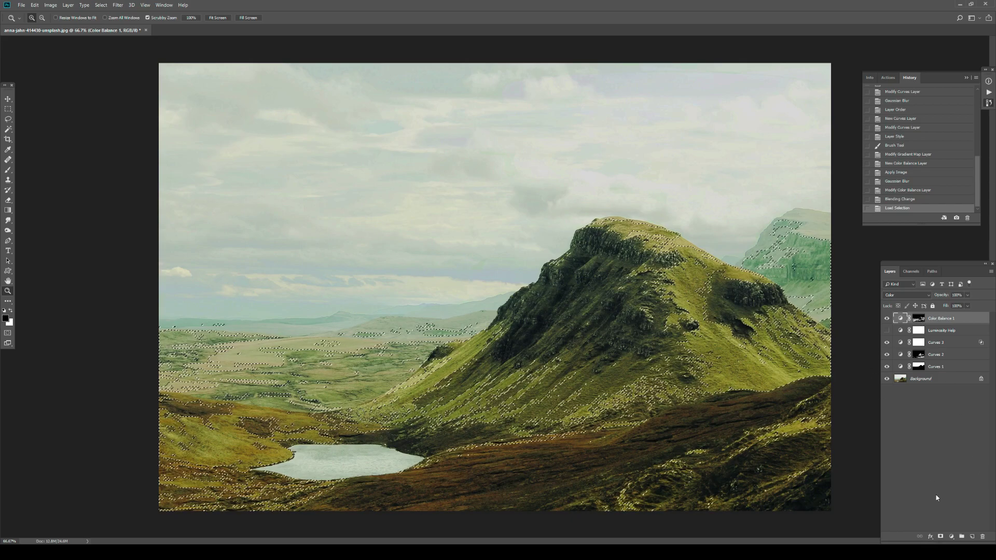
{"action": "left_click", "coordinate": [949, 538]}
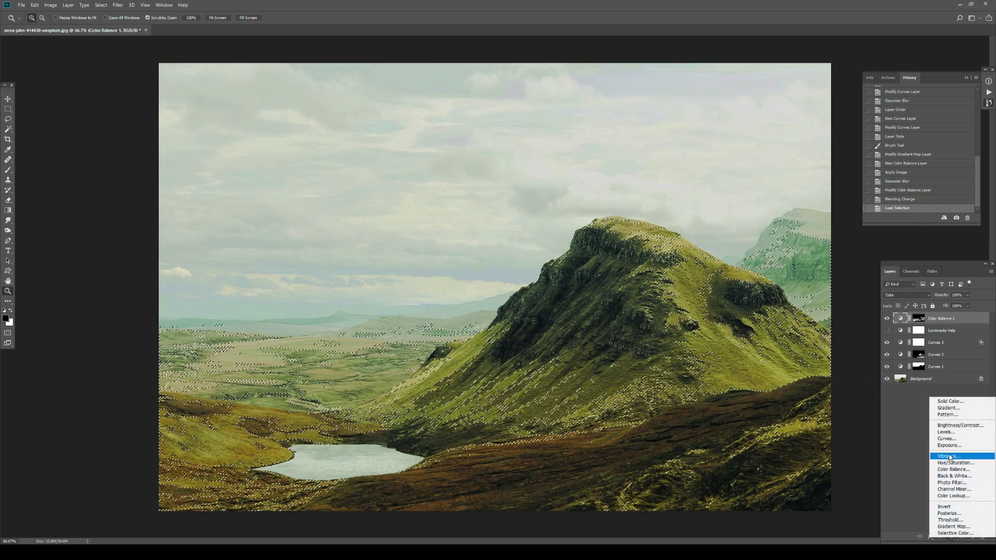
{"action": "left_click", "coordinate": [948, 439]}
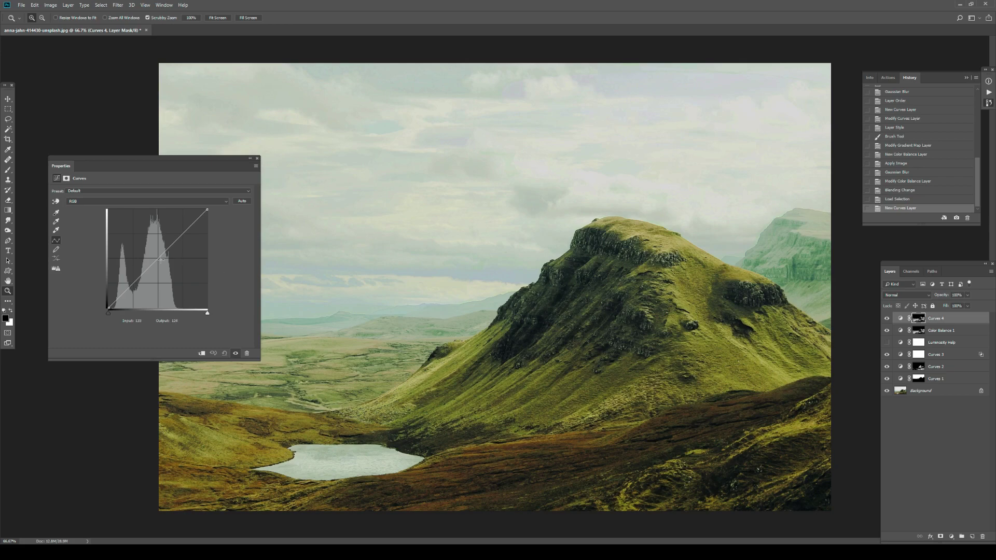
{"action": "left_click_drag", "start_coordinate": [160, 260], "coordinate": [164, 261]}
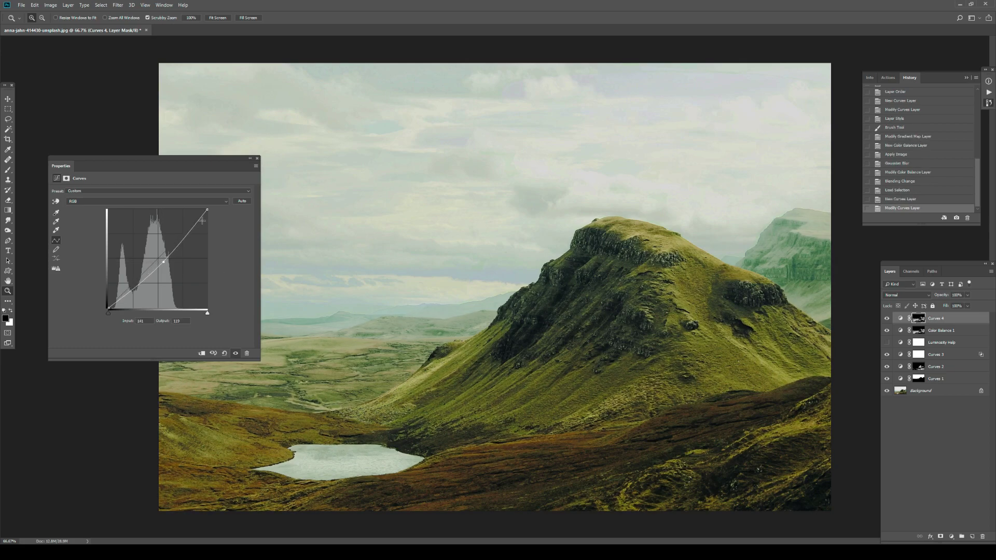
{"action": "left_click", "coordinate": [257, 159]}
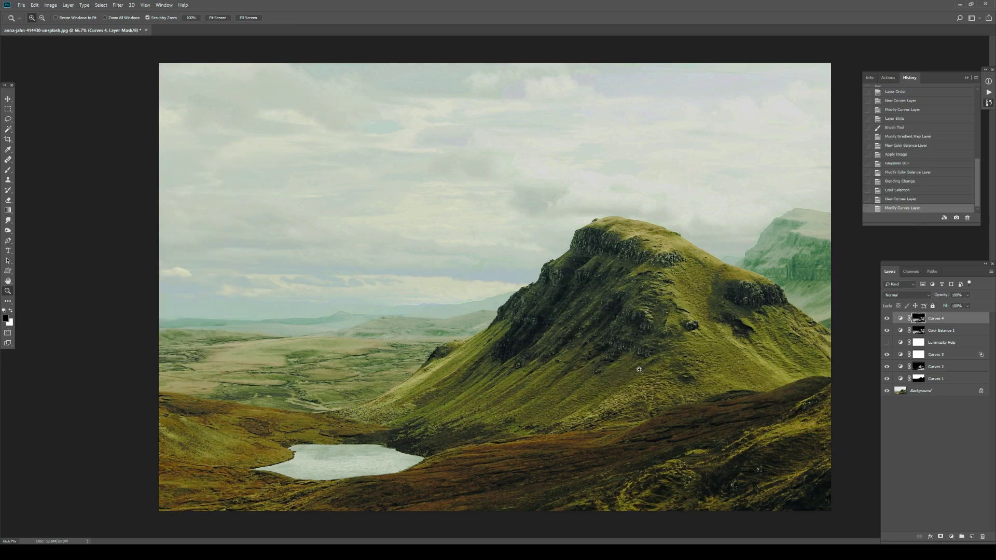
Step: Toggle all layers above the Background off and on to compare the original photo with the finished edit
{"action": "left_click", "coordinate": [888, 392], "text": "alt"}
{"action": "left_click", "coordinate": [889, 392], "text": "alt"}
{"action": "left_click", "coordinate": [888, 392], "text": "alt"}
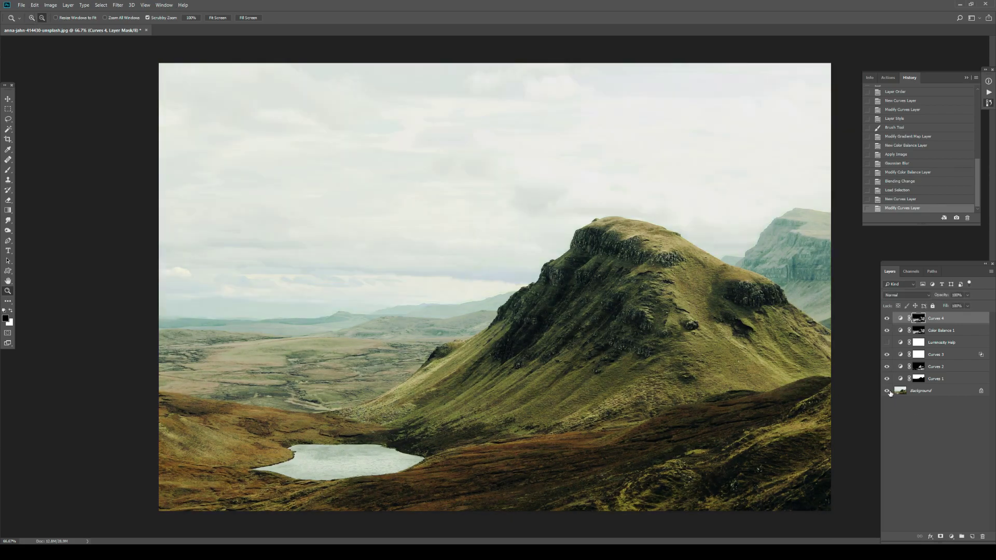
{"action": "left_click", "coordinate": [889, 392], "text": "alt"}
{"action": "left_click", "coordinate": [888, 392], "text": "alt"}
{"action": "left_click", "coordinate": [888, 392], "text": "alt"}
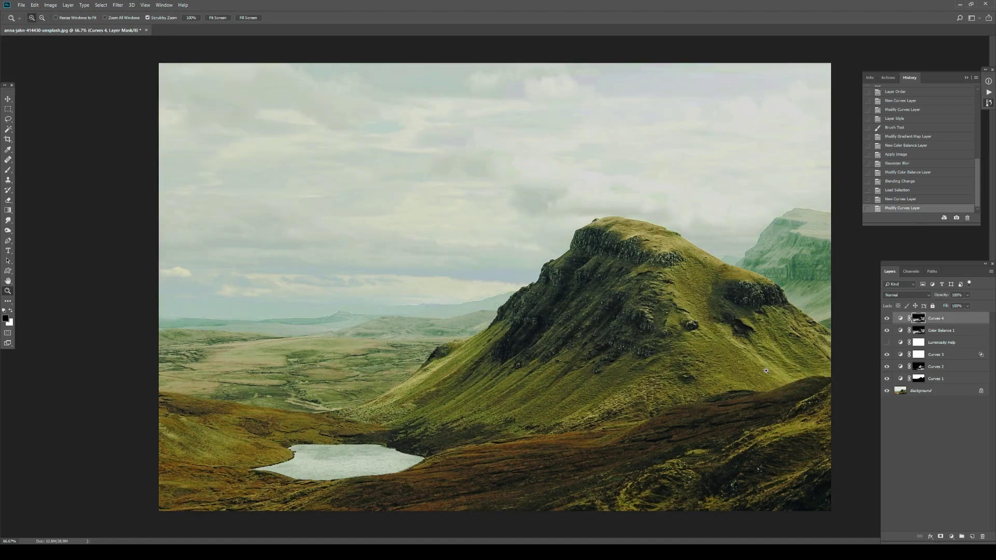